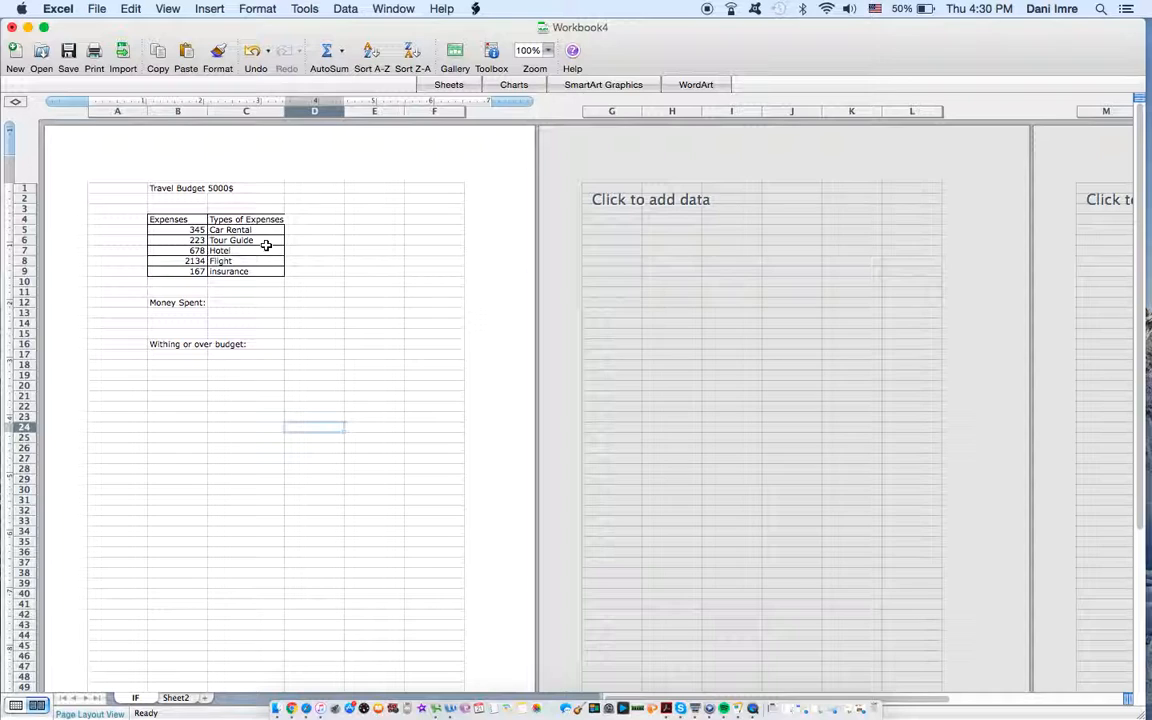
# Step: Total the expenses in B5:B9 with a SUM formula in cell C12, beside the Money Spent label
pyautogui.click(228, 304)
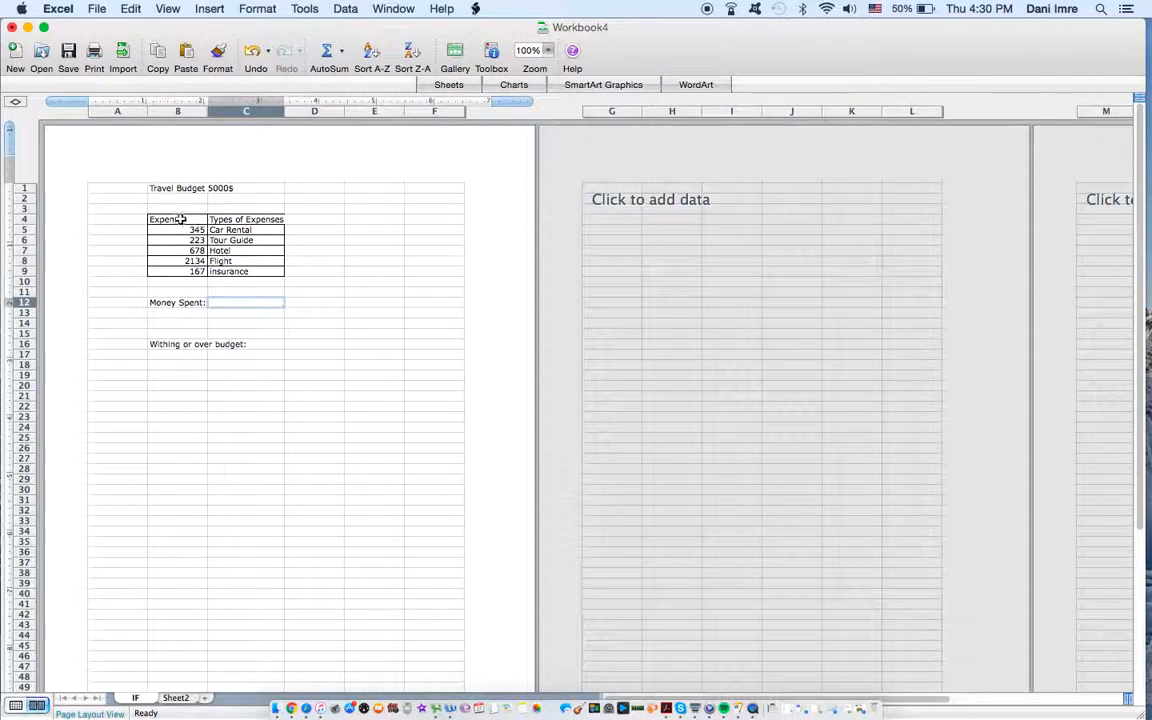
pyautogui.doubleClick(248, 304)
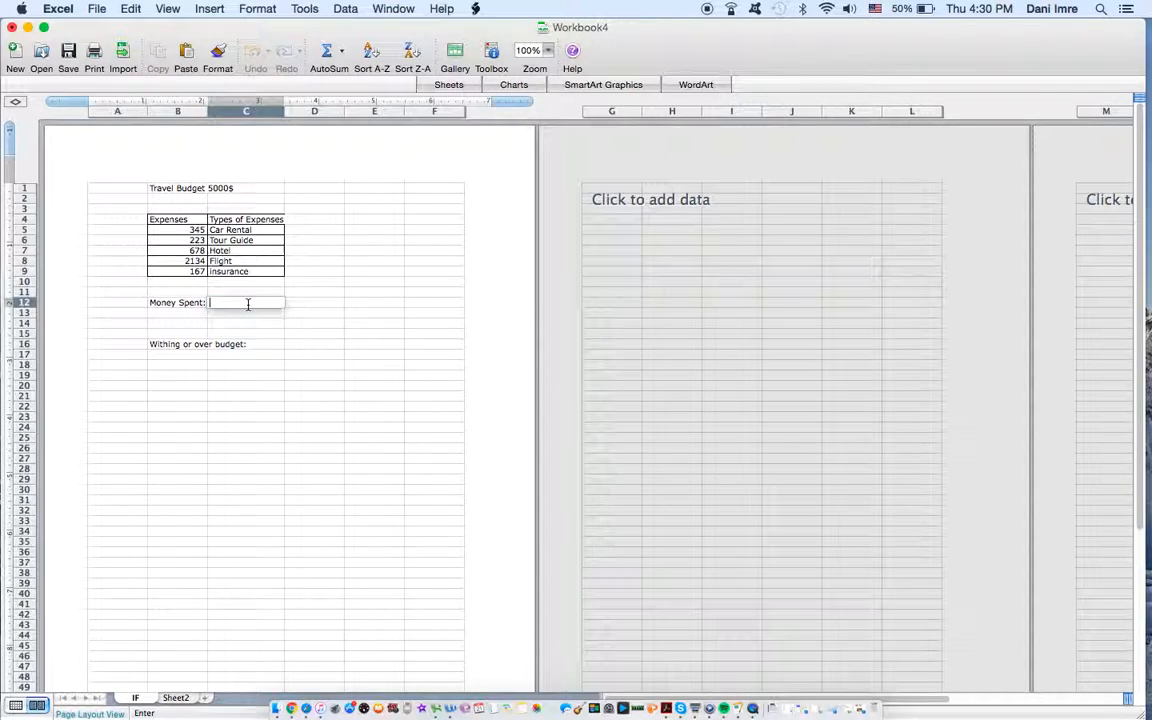
pyautogui.write('=sUM')
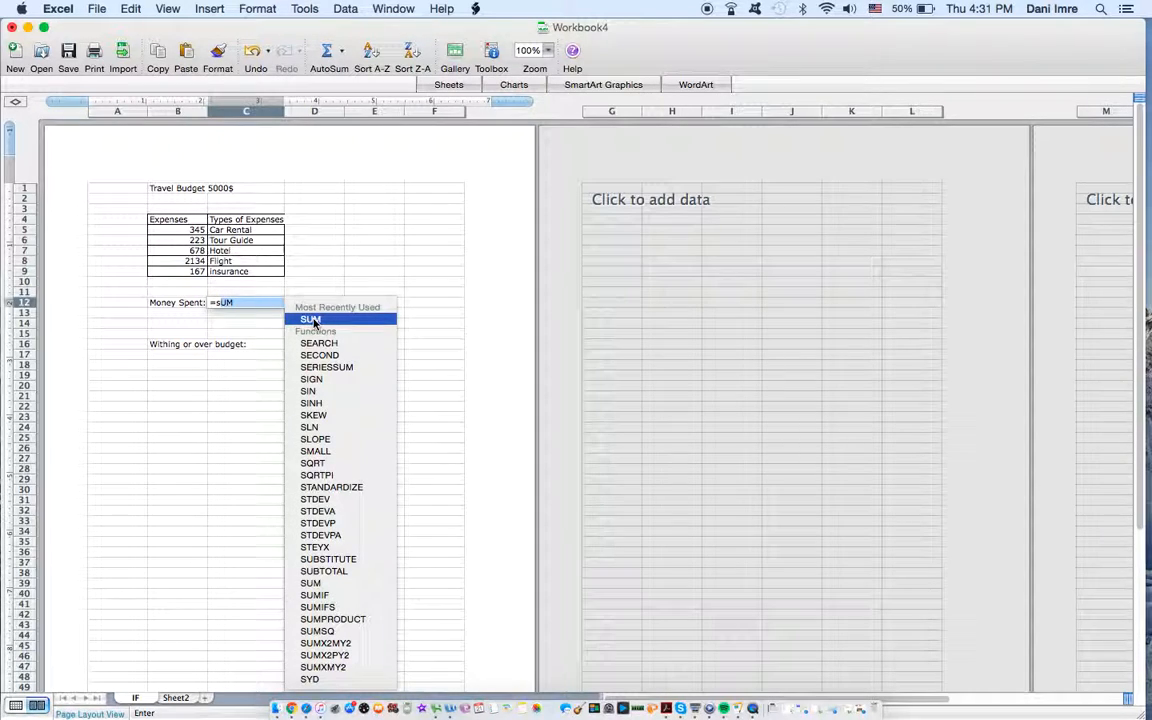
pyautogui.doubleClick(313, 320)
pyautogui.moveTo(190, 229); pyautogui.dragTo(197, 271)
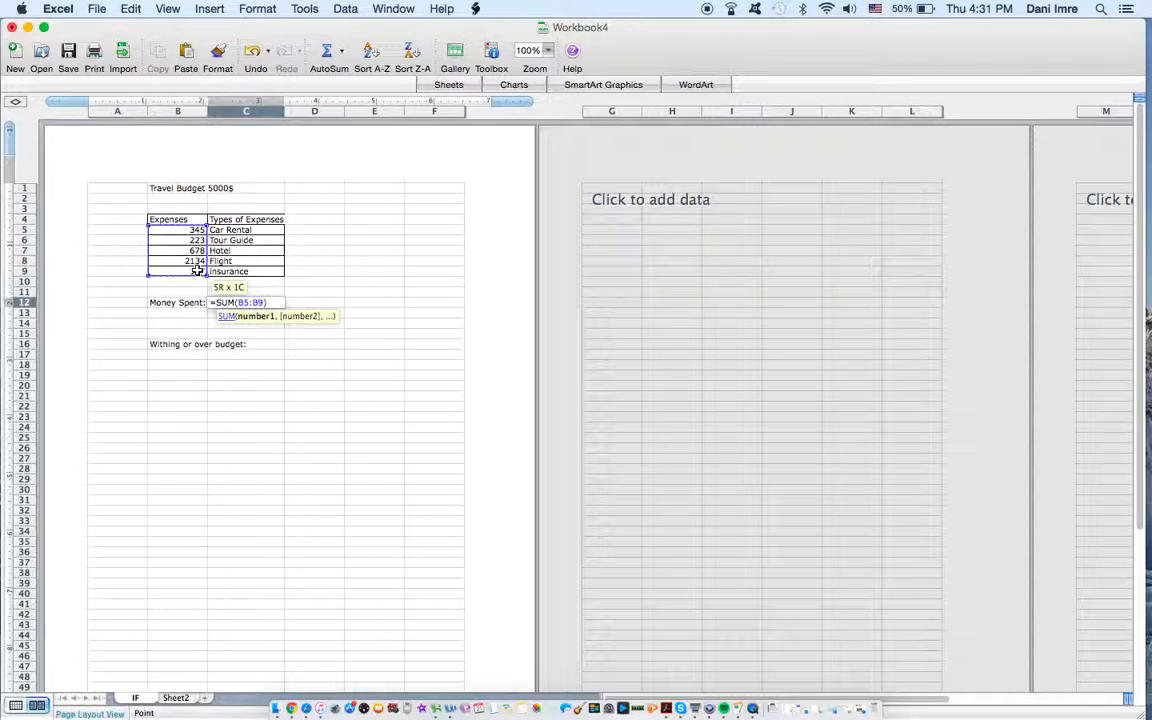
pyautogui.press('Return')
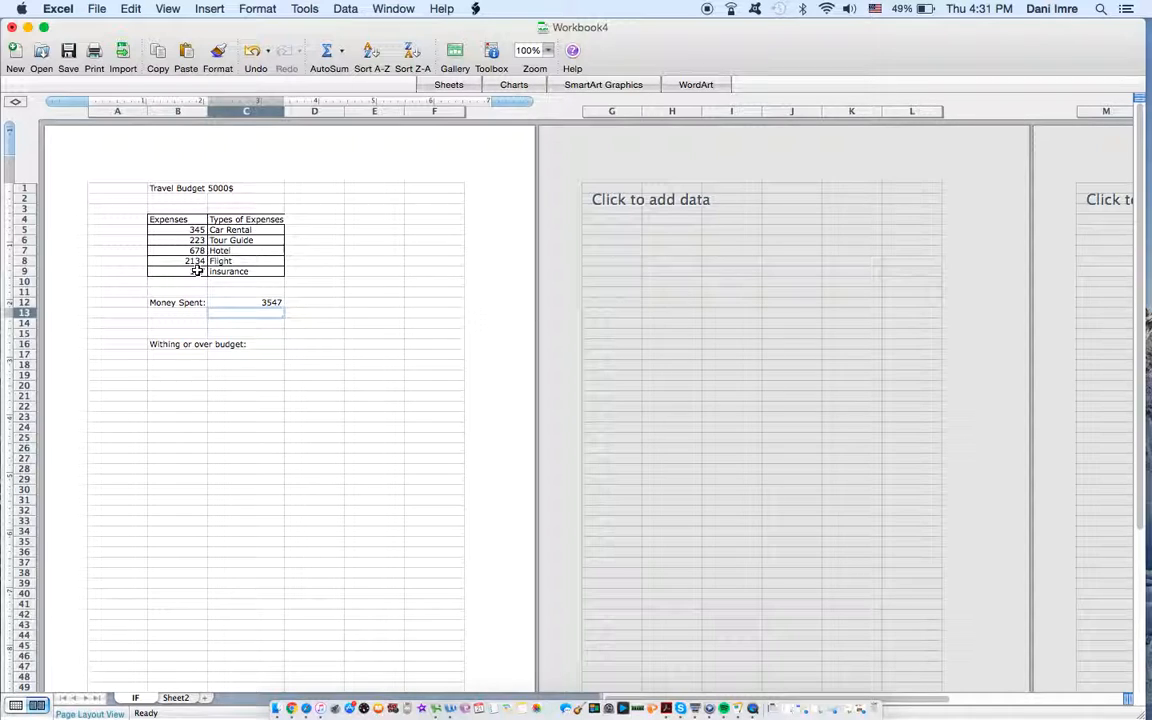
# Step: Start an IF formula in cell D16 with the logical test C12>5000
pyautogui.click(305, 346)
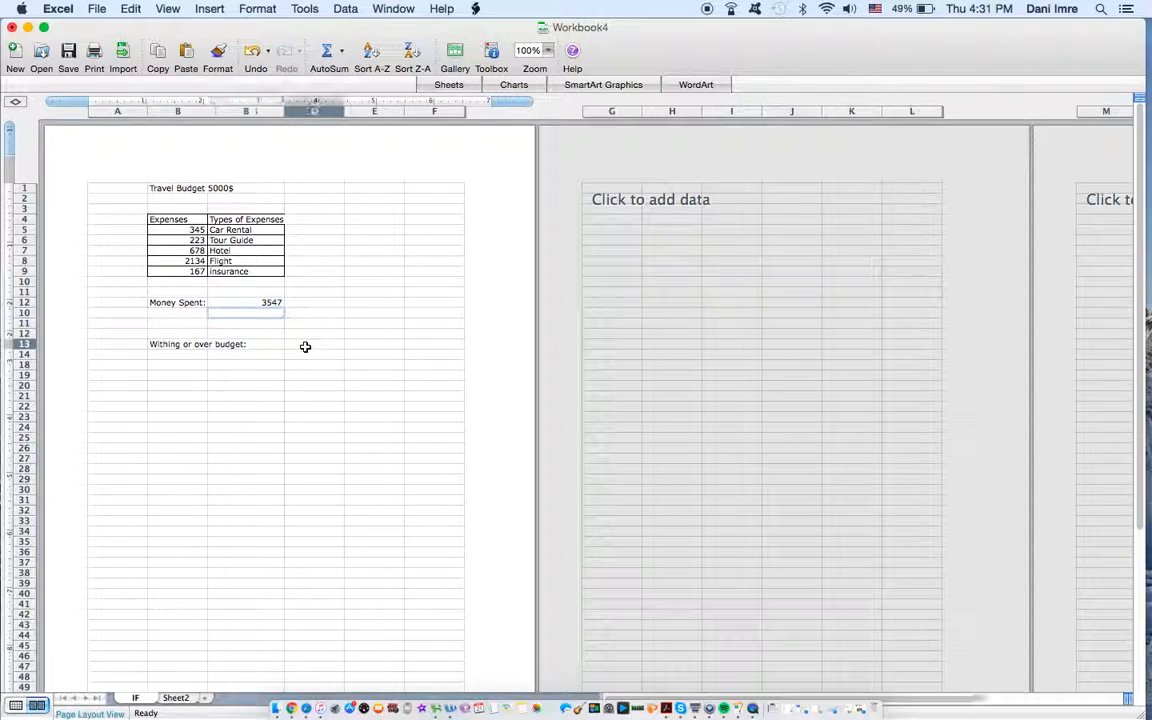
pyautogui.doubleClick(305, 346)
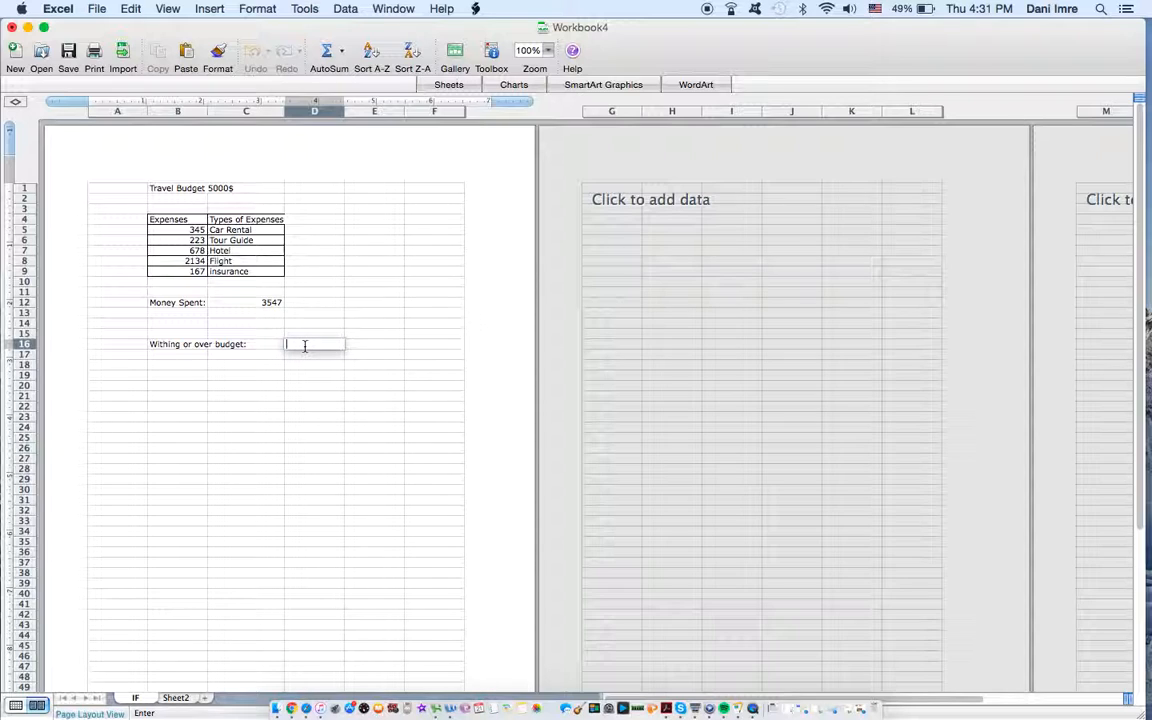
pyautogui.write('=IF')
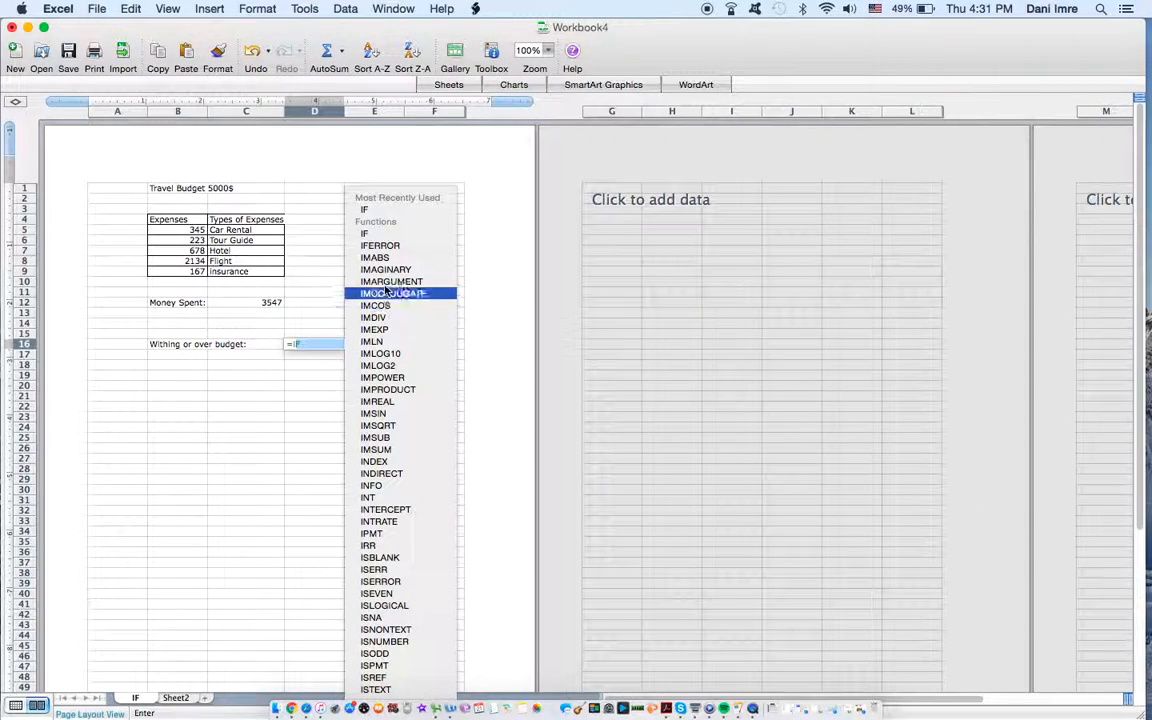
pyautogui.doubleClick(380, 235)
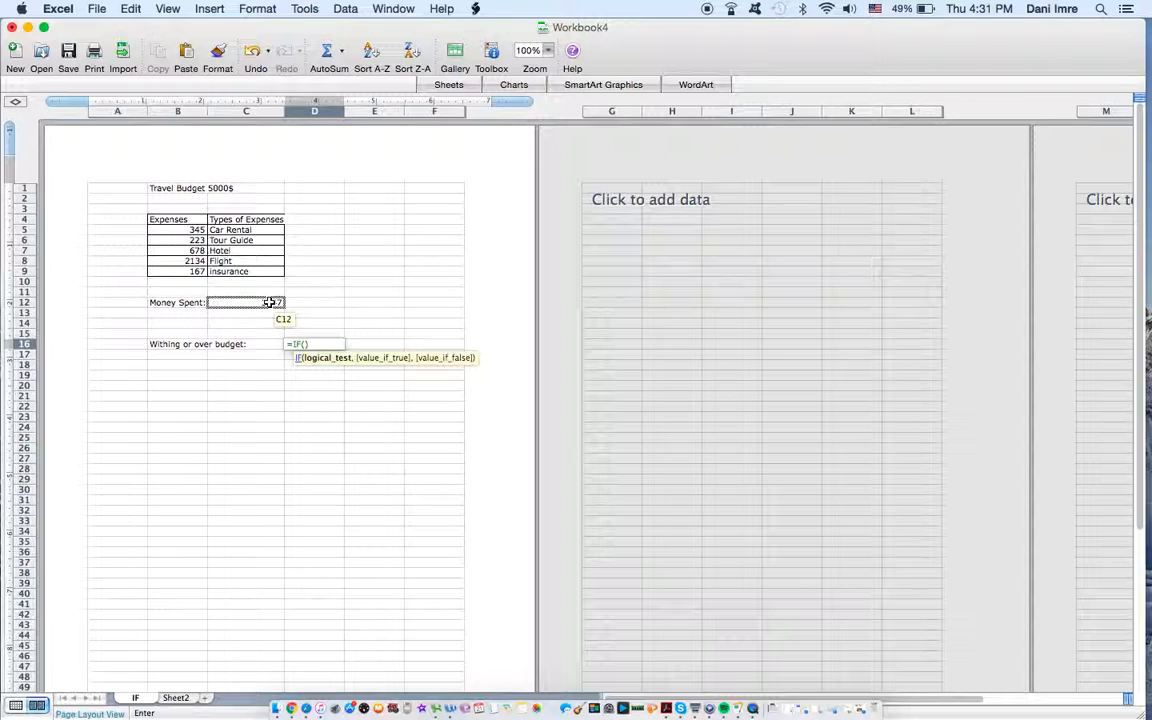
pyautogui.click(268, 302)
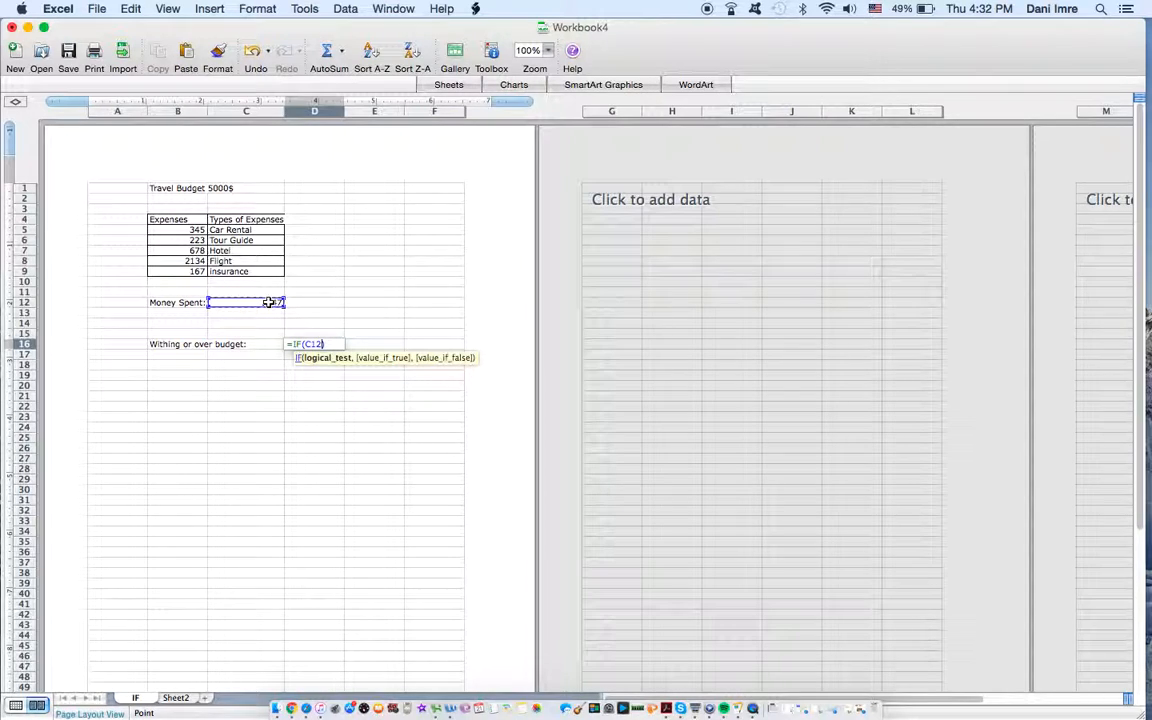
pyautogui.write('>')
pyautogui.write('5000')
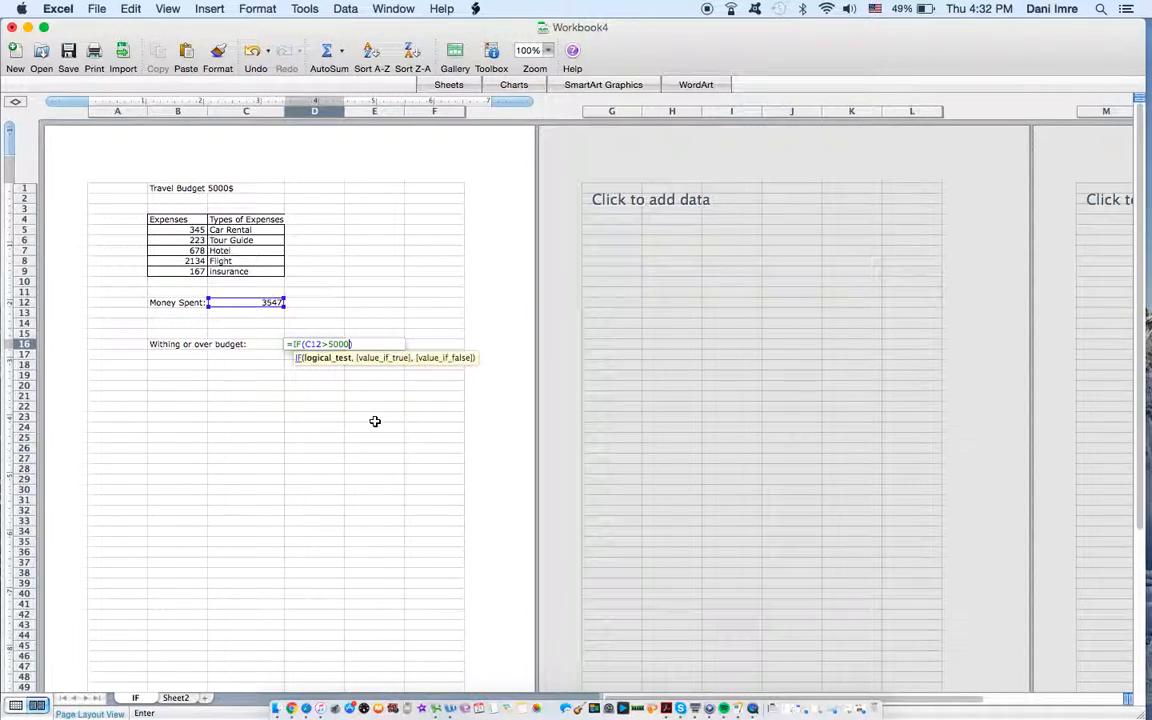
pyautogui.write(',')
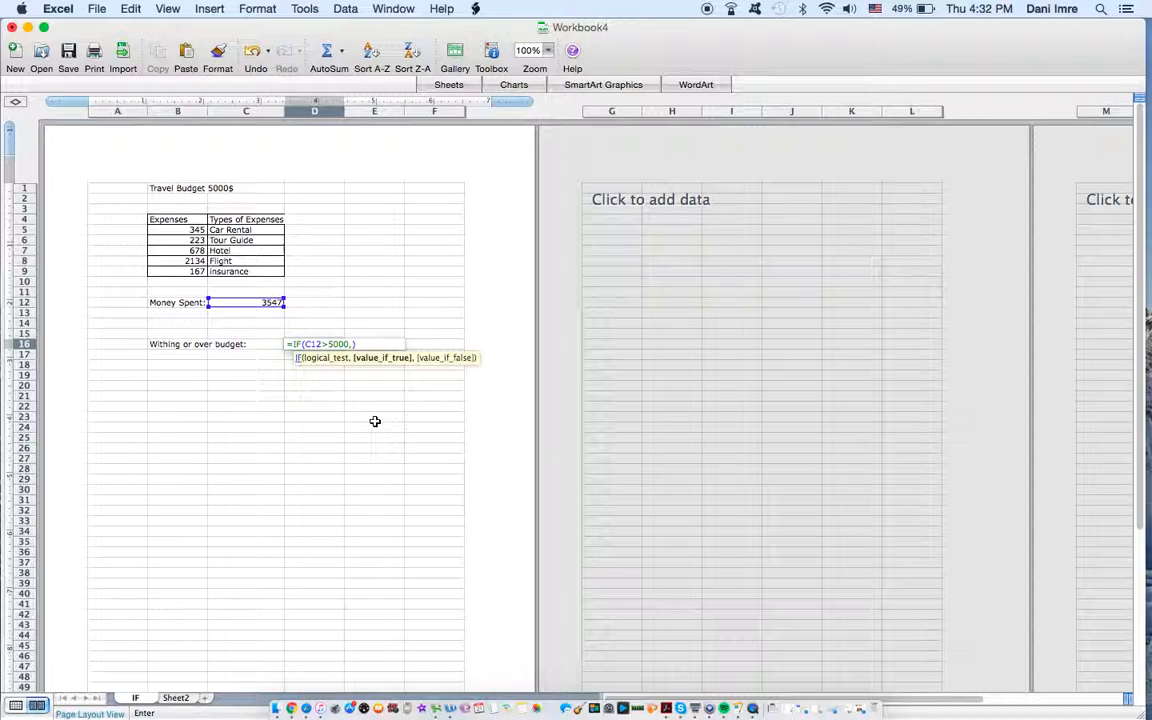
pyautogui.write('"over budget"')
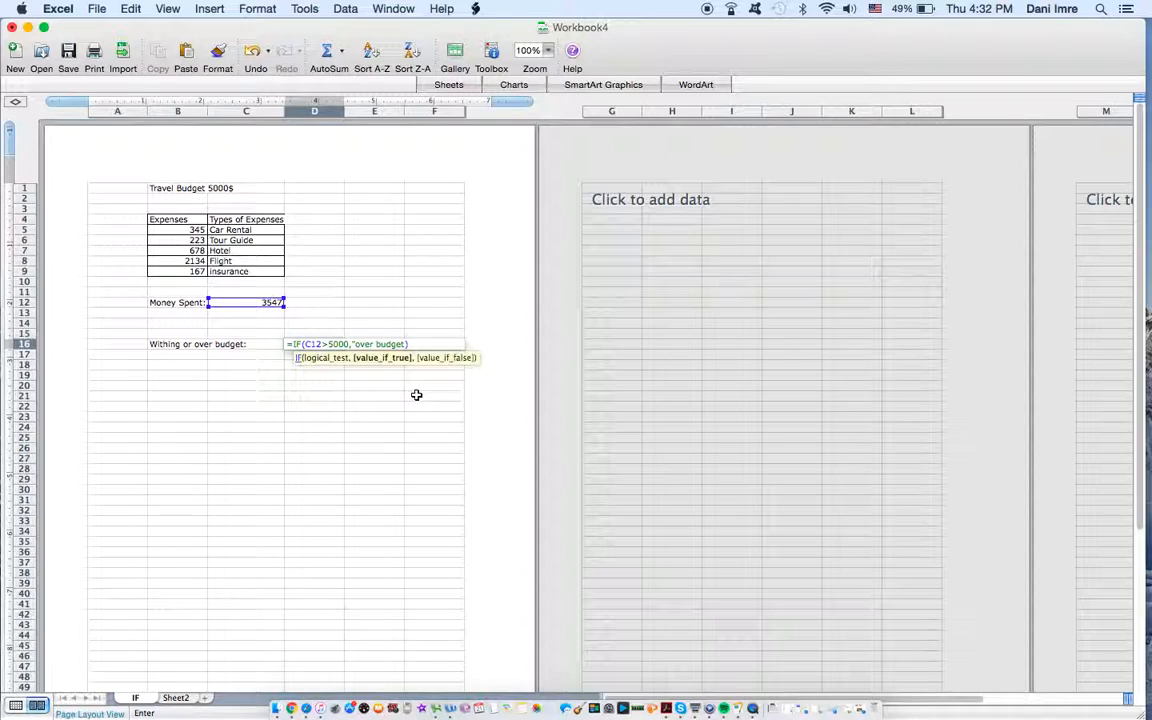
pyautogui.write(',')
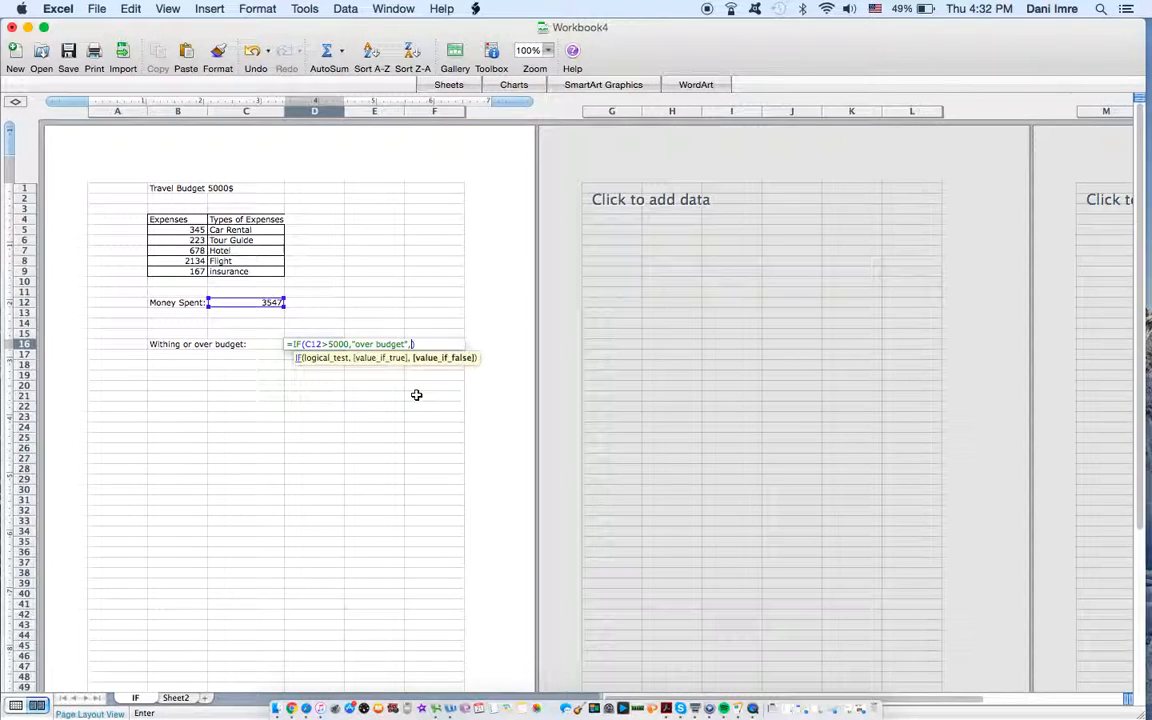
pyautogui.write('"within budget"')
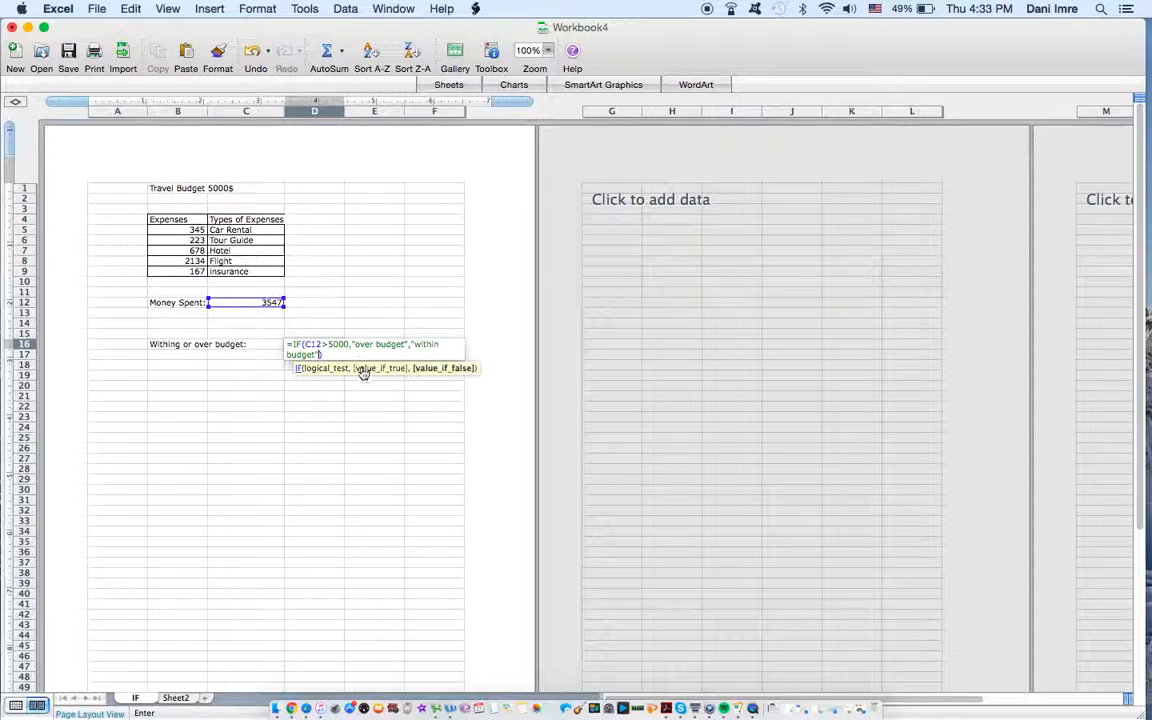
# Step: Enter "within budget" as the value if false and complete the IF formula in D16
pyautogui.press('Return')
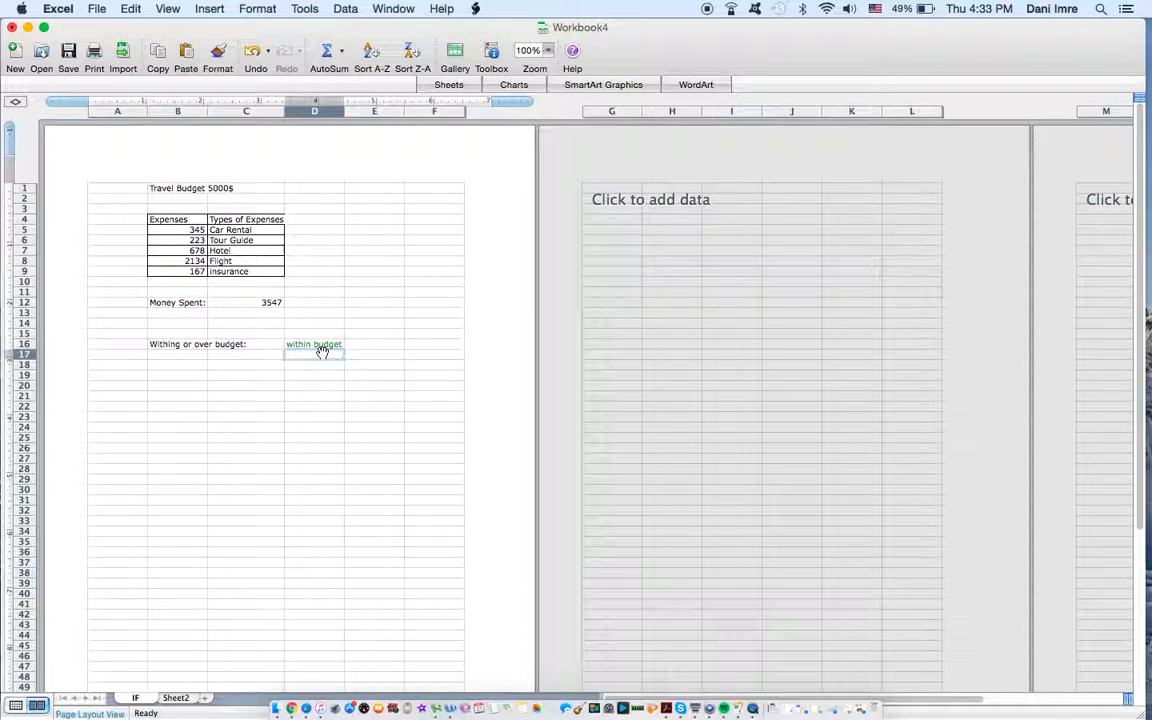
# Step: On Sheet2, add list data validation to cell C17 using the drink names in B4:B13 as the source
pyautogui.click(176, 698)
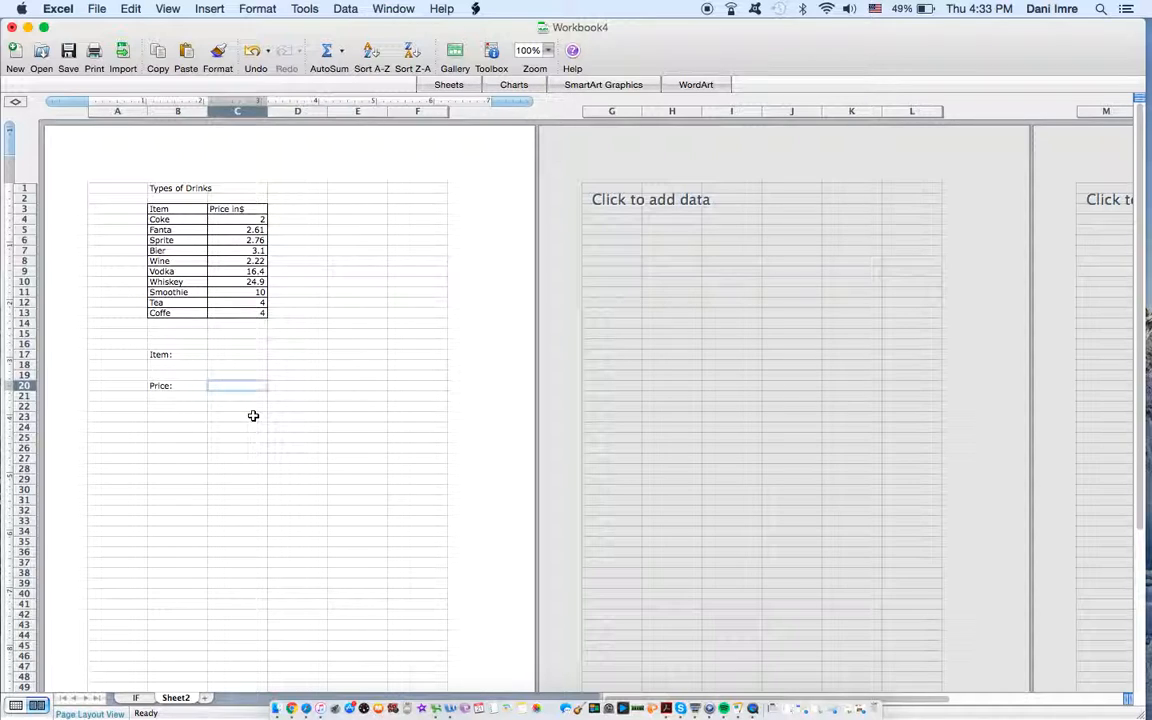
pyautogui.click(224, 354)
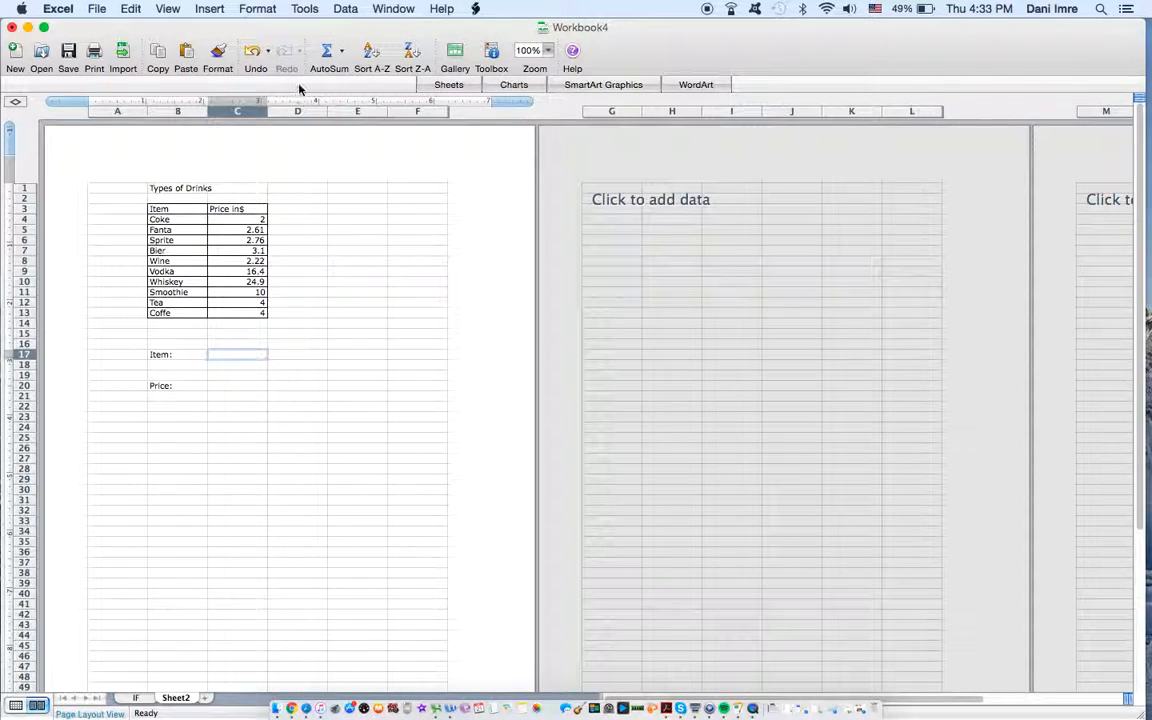
pyautogui.click(340, 9)
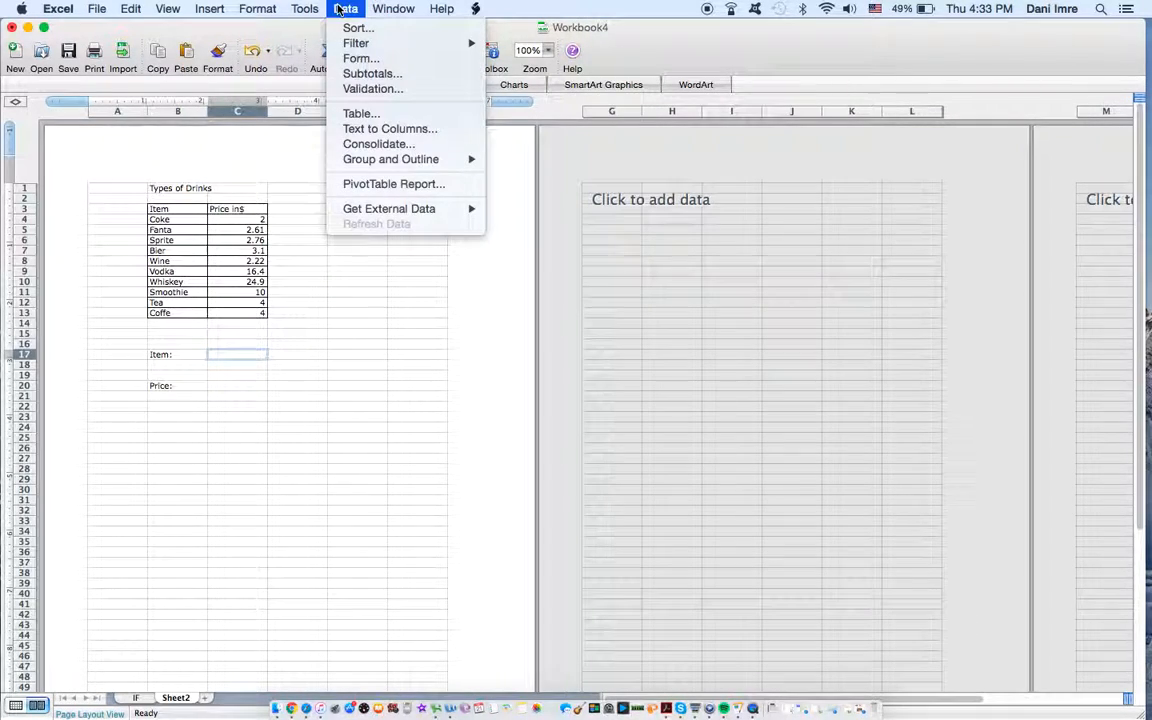
pyautogui.click(374, 89)
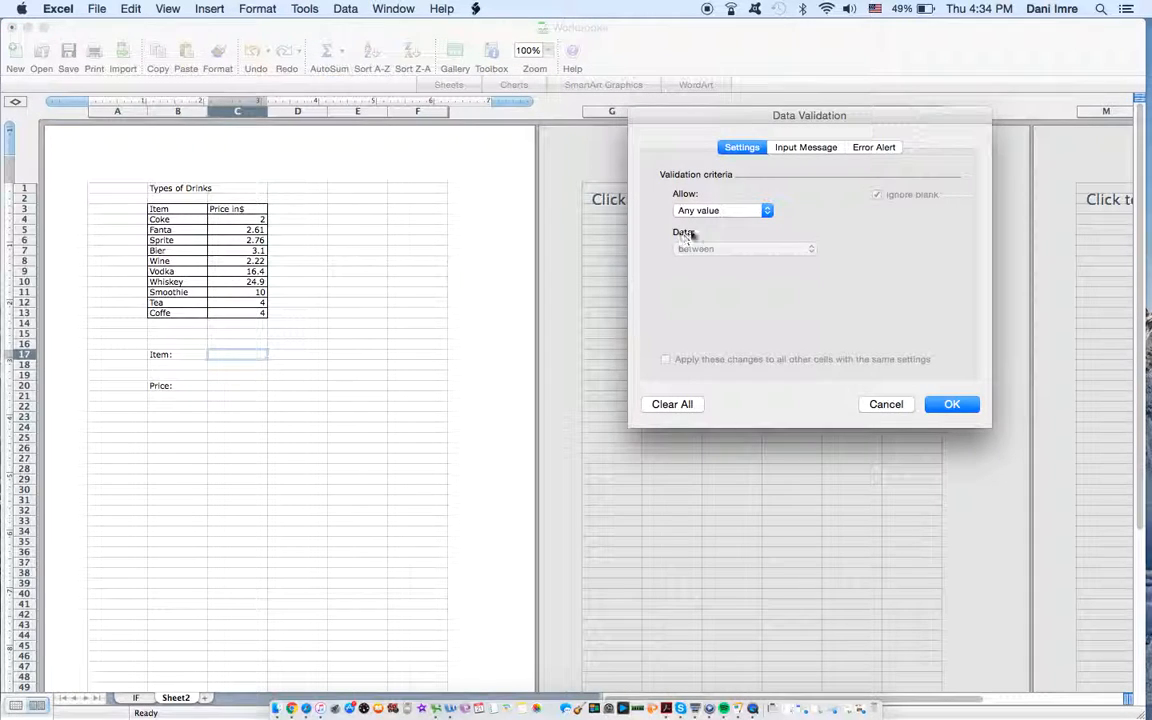
pyautogui.click(713, 210)
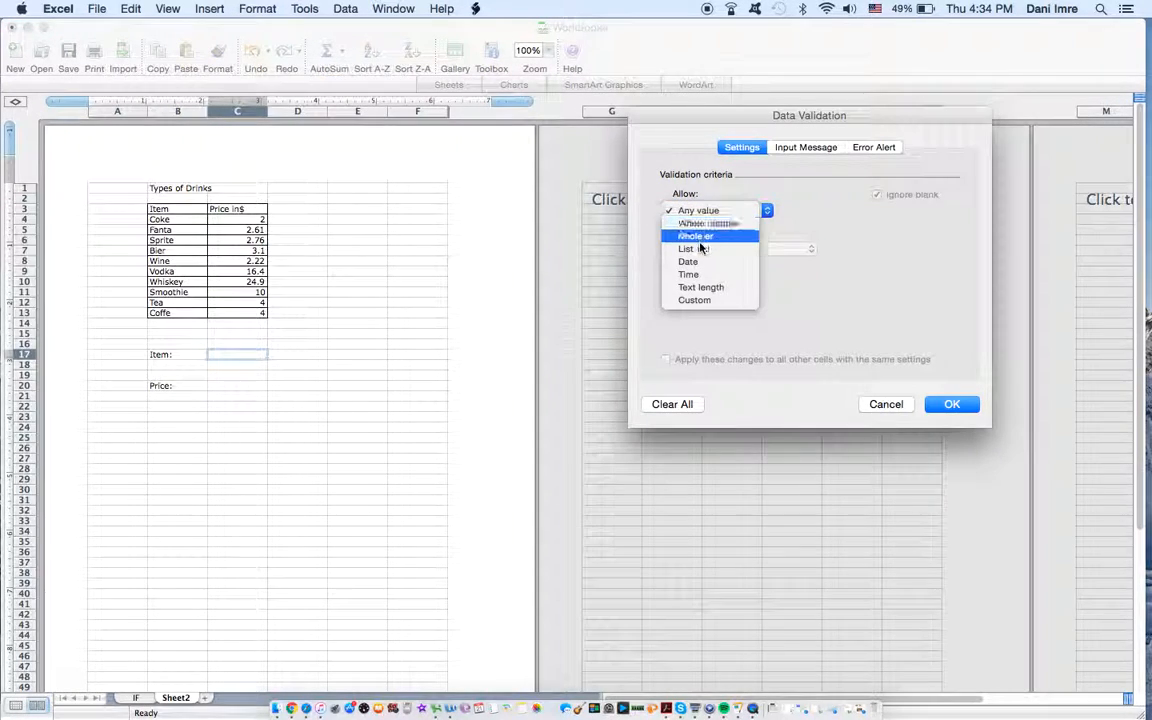
pyautogui.click(699, 248)
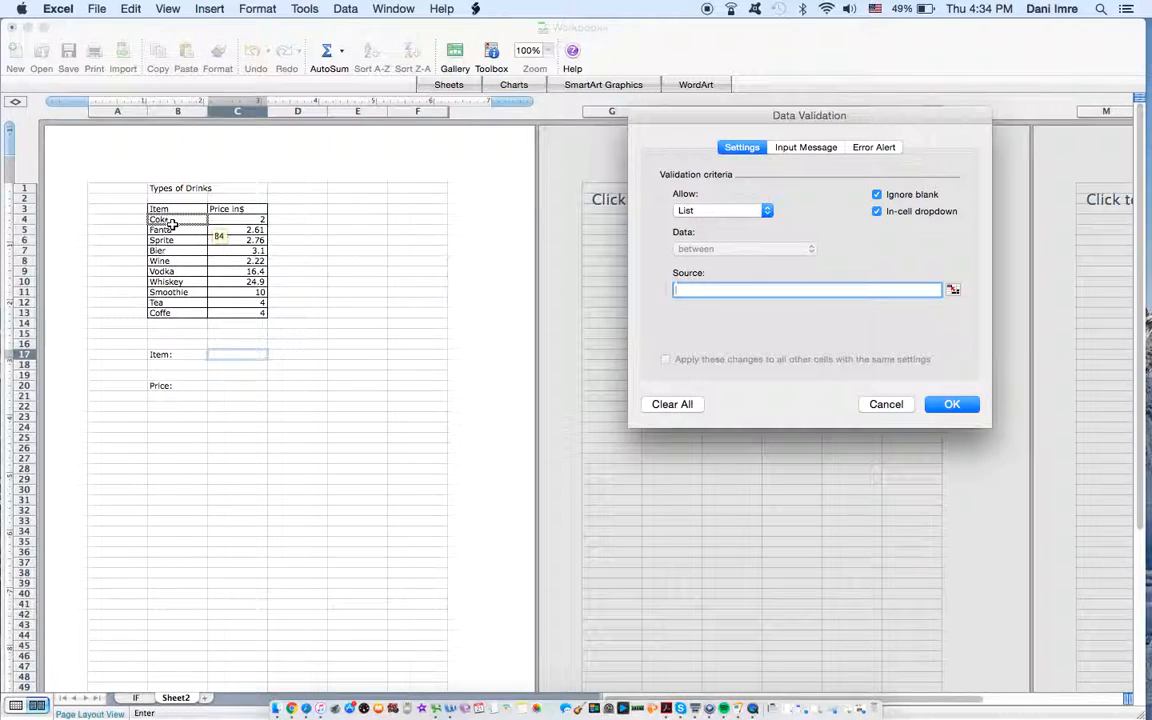
pyautogui.moveTo(172, 224); pyautogui.dragTo(172, 313)
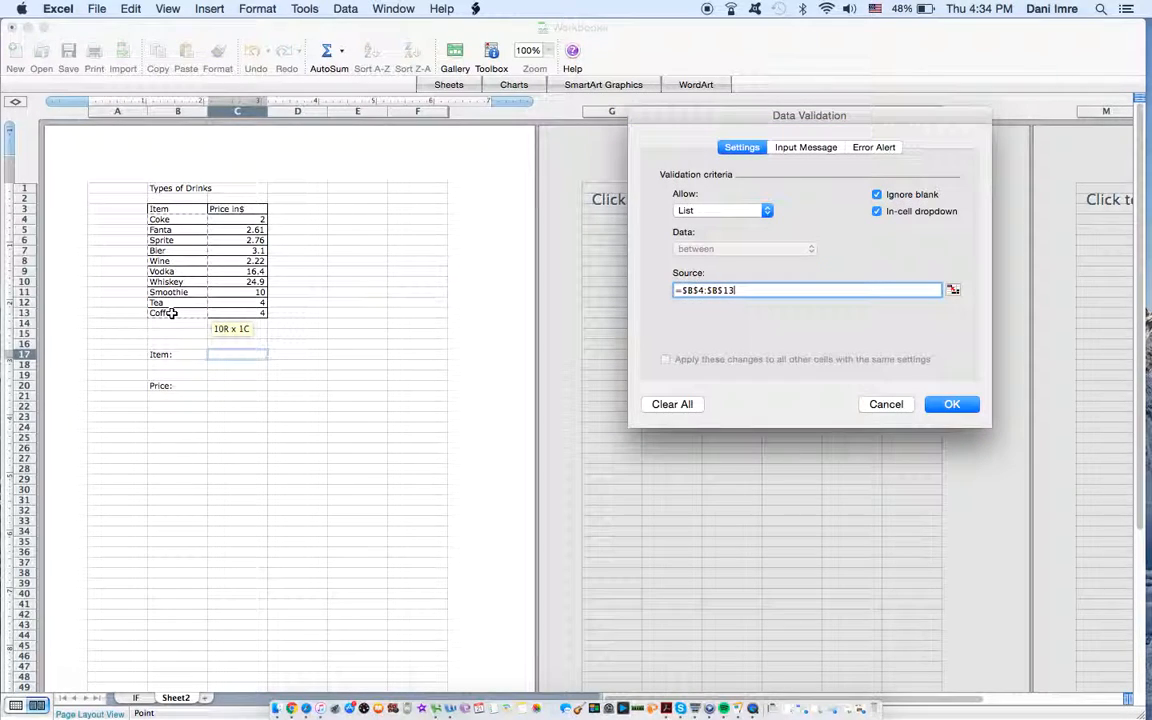
pyautogui.press('Return')
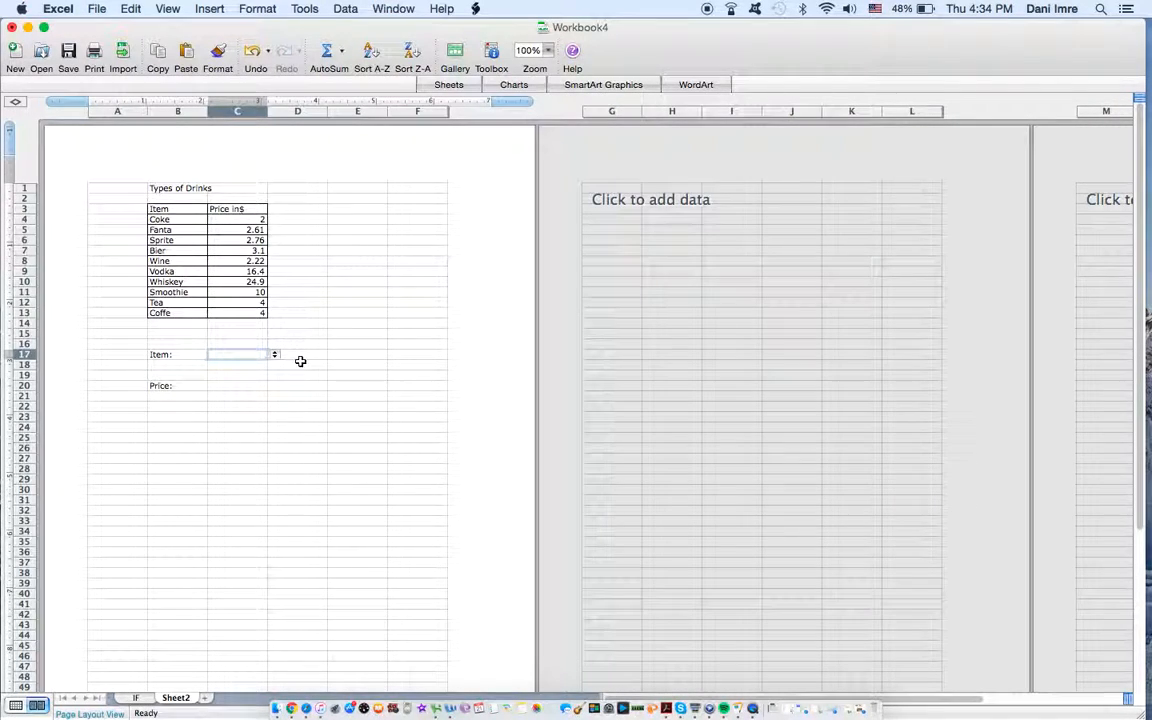
# Step: Try the item dropdown in C17 by choosing Coke, Fanta and Vodka in turn
pyautogui.click(275, 357)
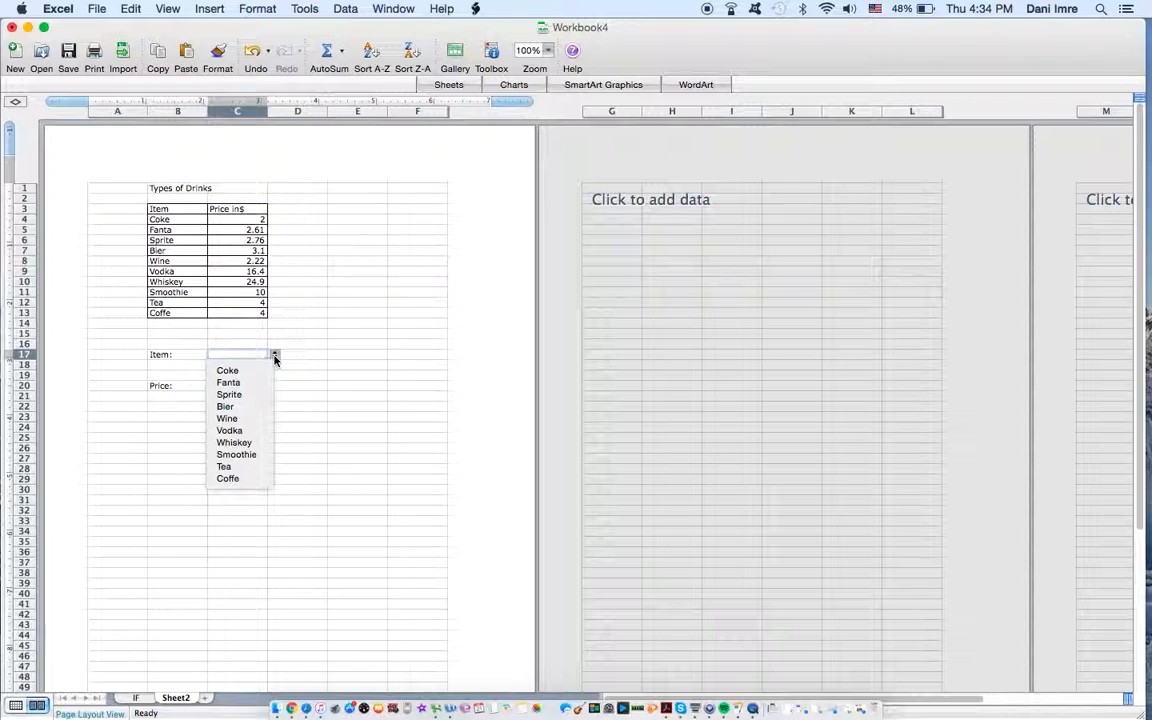
pyautogui.click(252, 370)
pyautogui.click(275, 357)
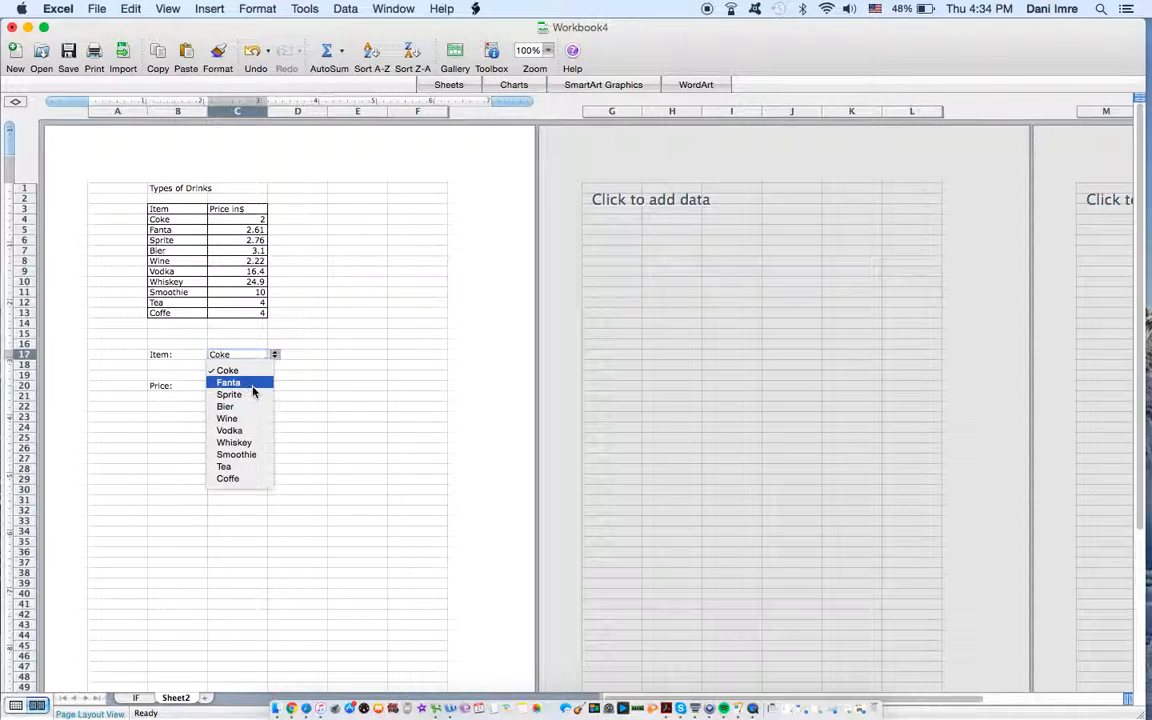
pyautogui.click(252, 382)
pyautogui.click(275, 356)
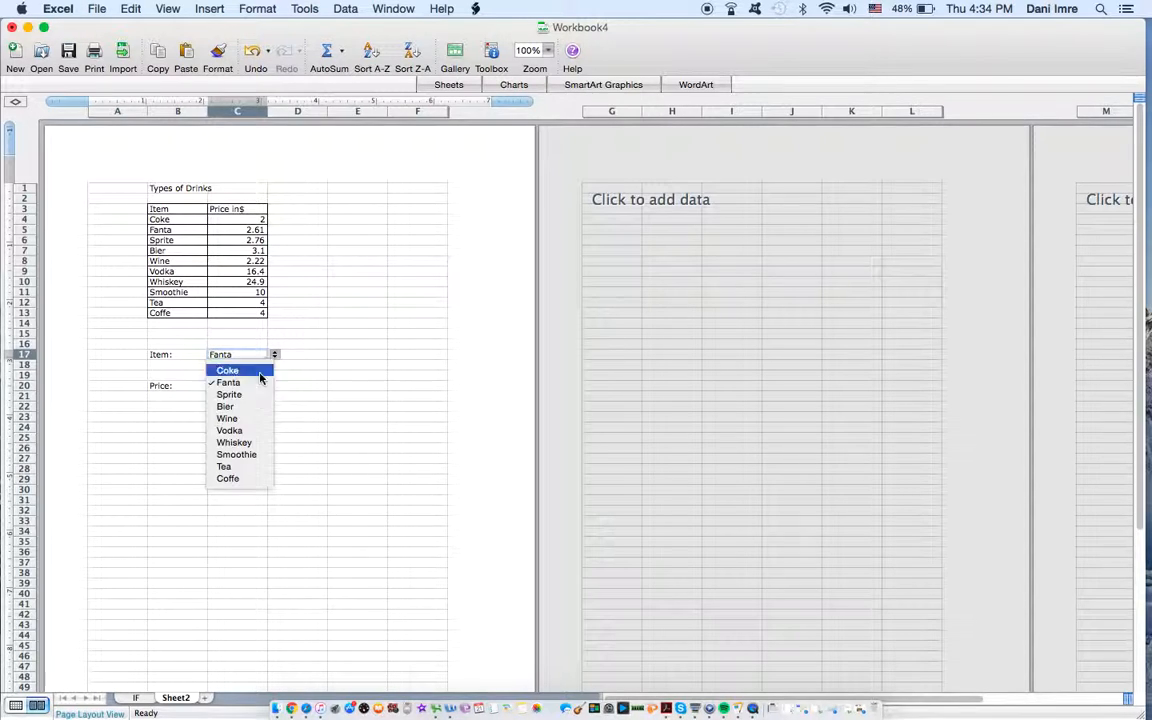
pyautogui.click(236, 430)
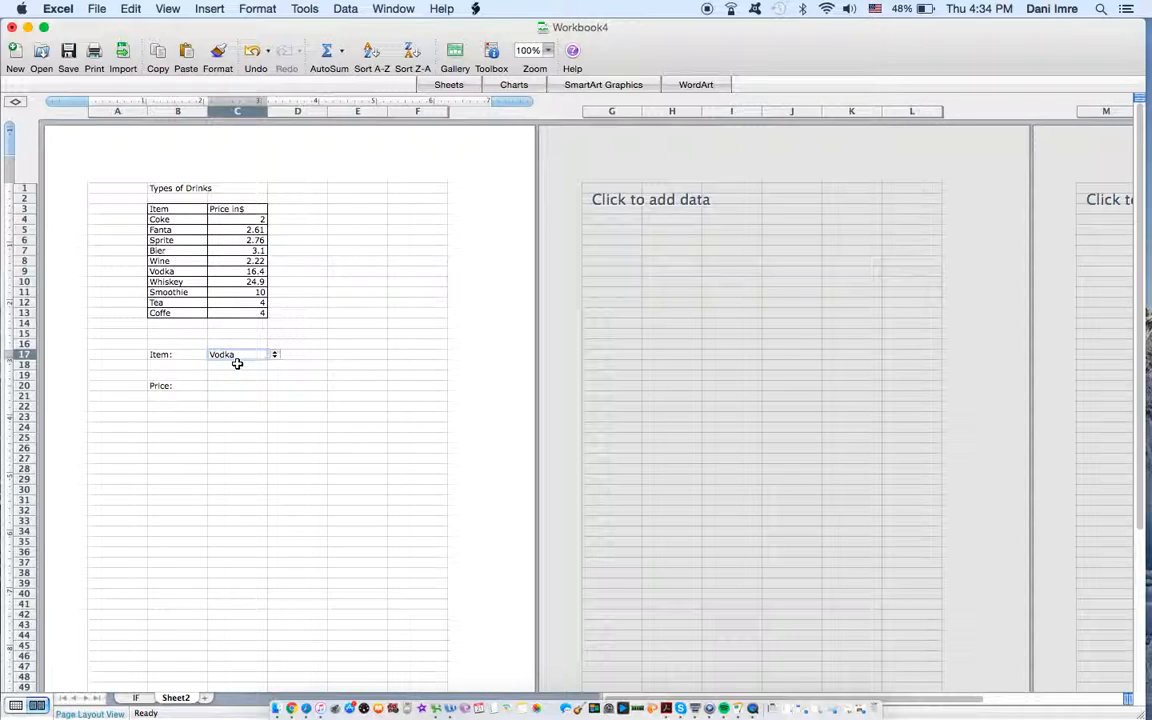
# Step: Choose Sprite as the item in the C17 dropdown
pyautogui.click(229, 388)
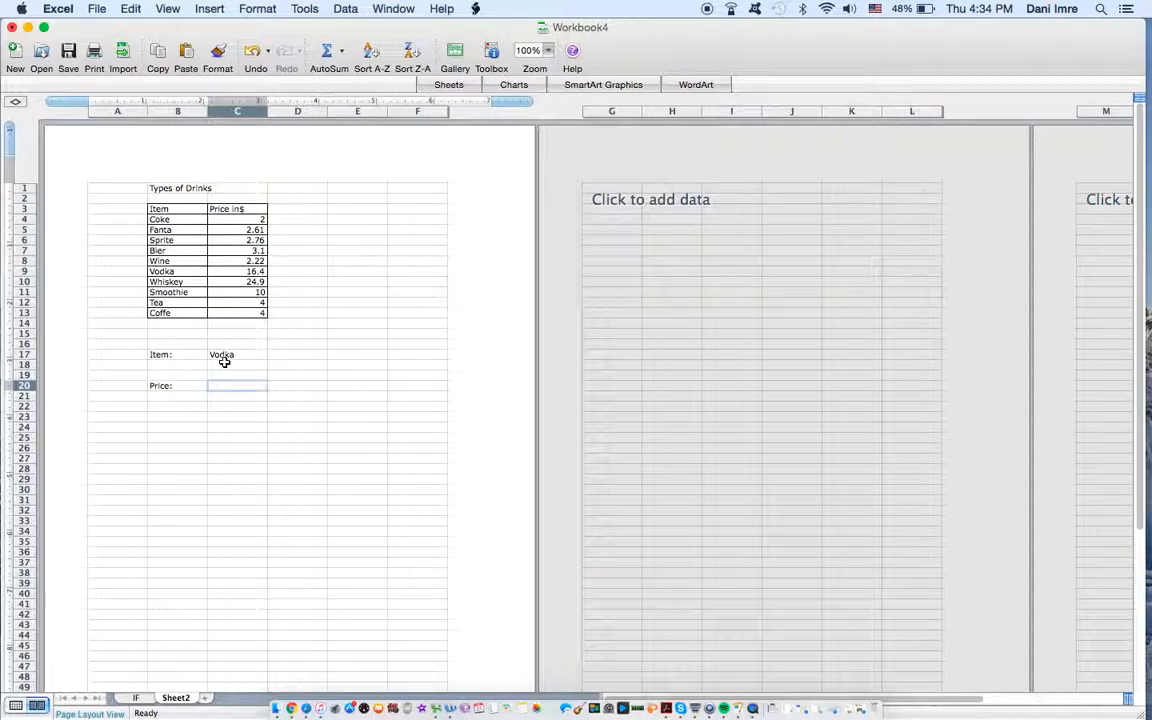
pyautogui.click(224, 356)
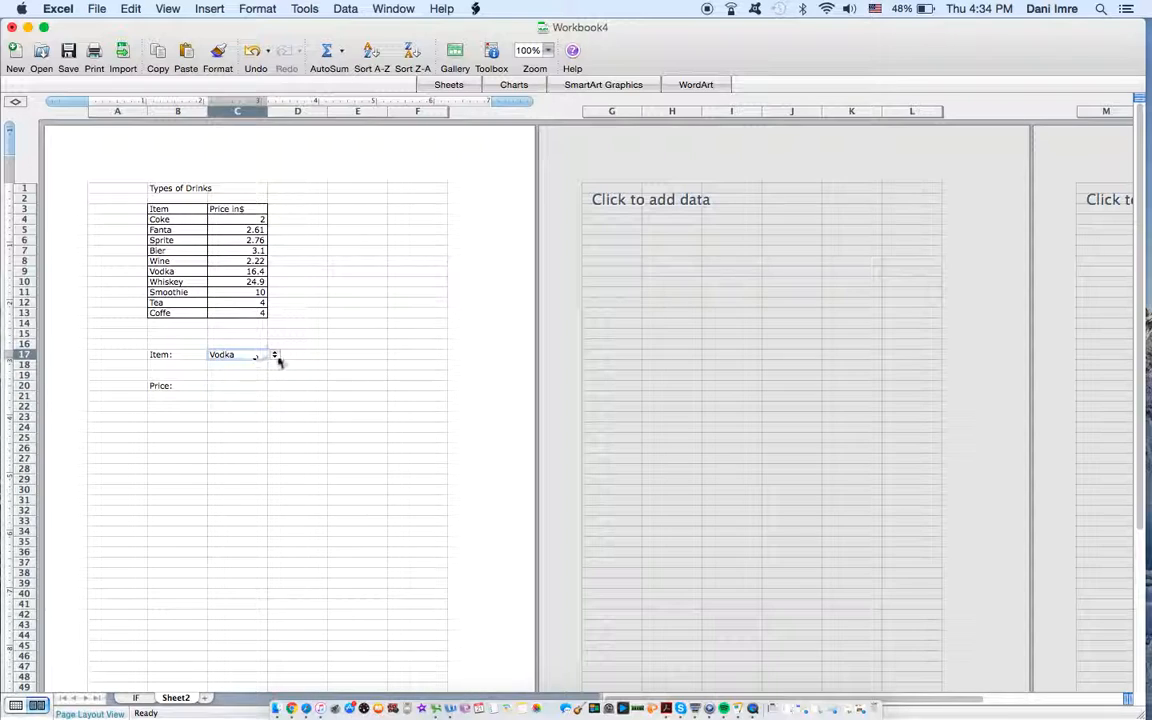
pyautogui.click(273, 356)
pyautogui.click(255, 394)
# Step: Start a VLOOKUP formula in C20 with C17 as the lookup value and B4:C13 as the table array
pyautogui.click(219, 388)
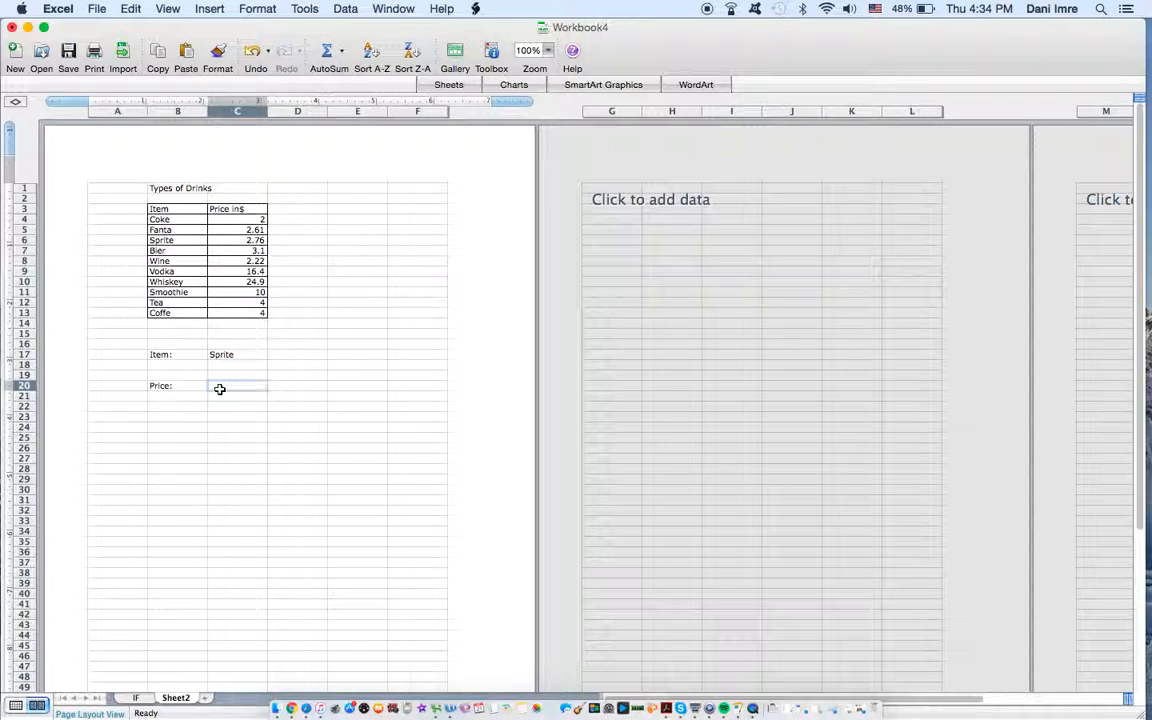
pyautogui.write('=v')
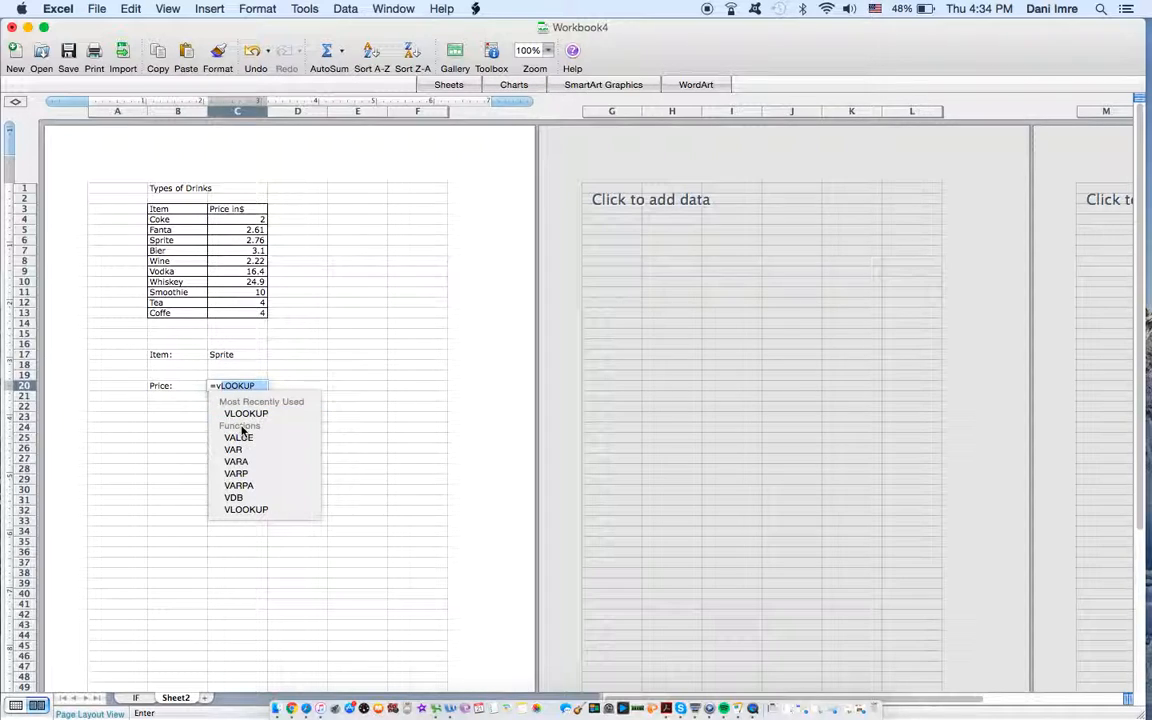
pyautogui.doubleClick(253, 510)
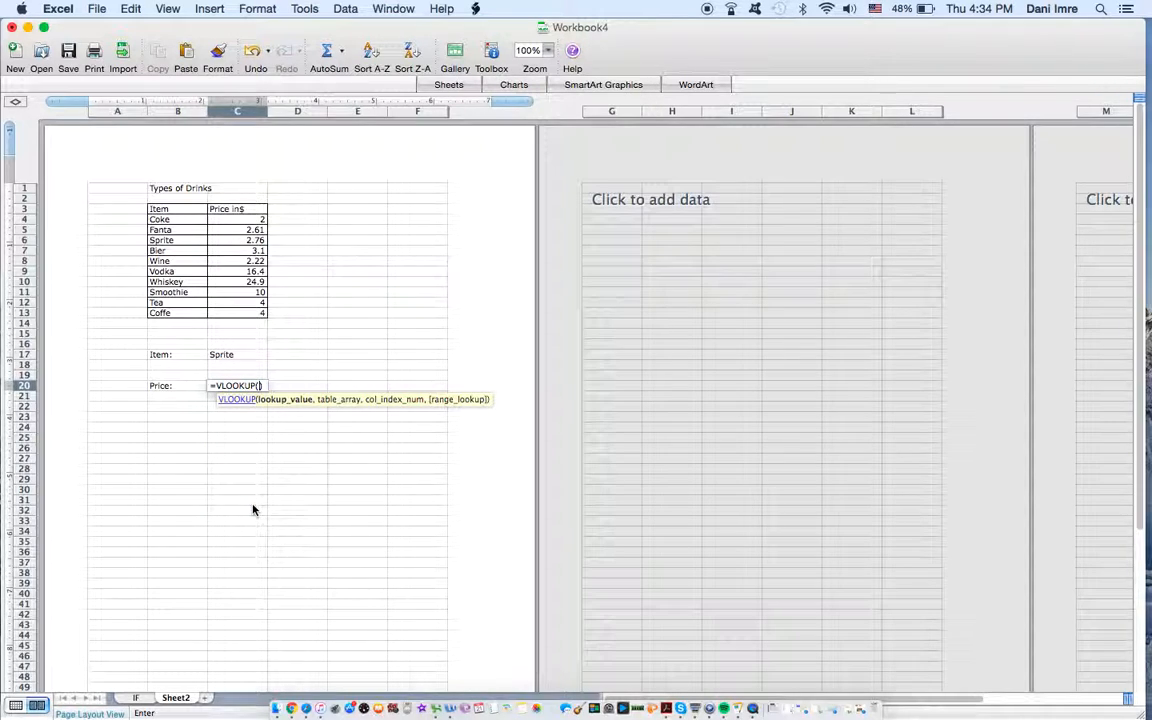
pyautogui.click(237, 354)
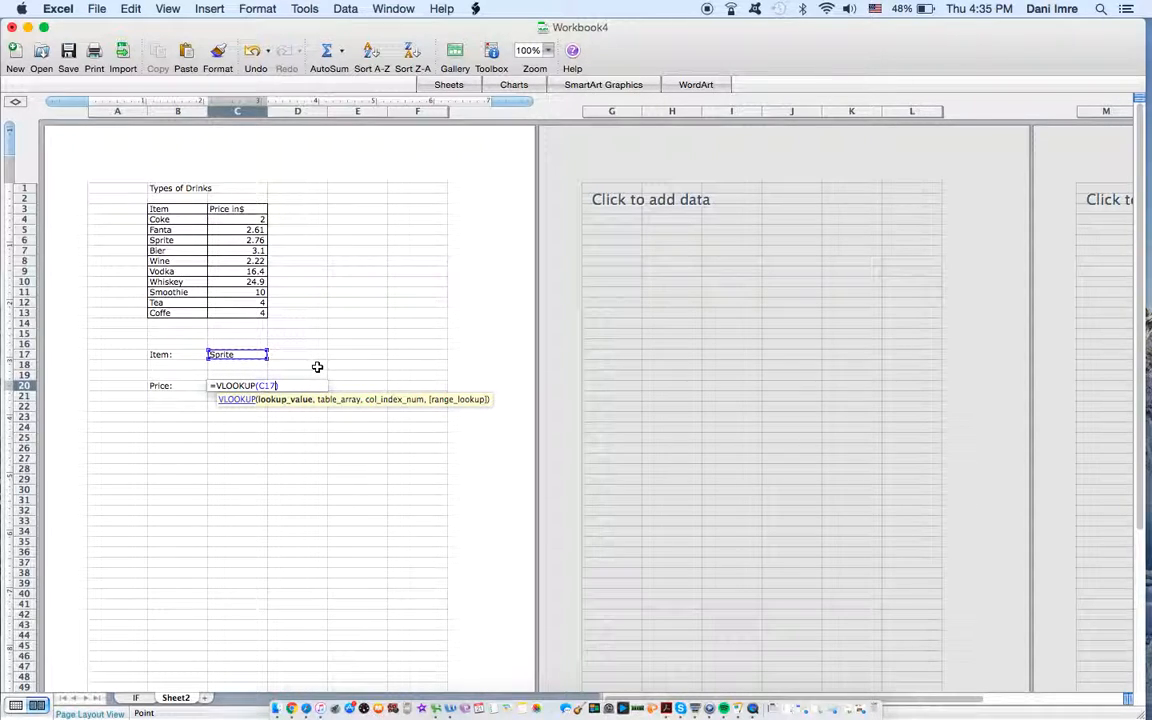
pyautogui.write(',')
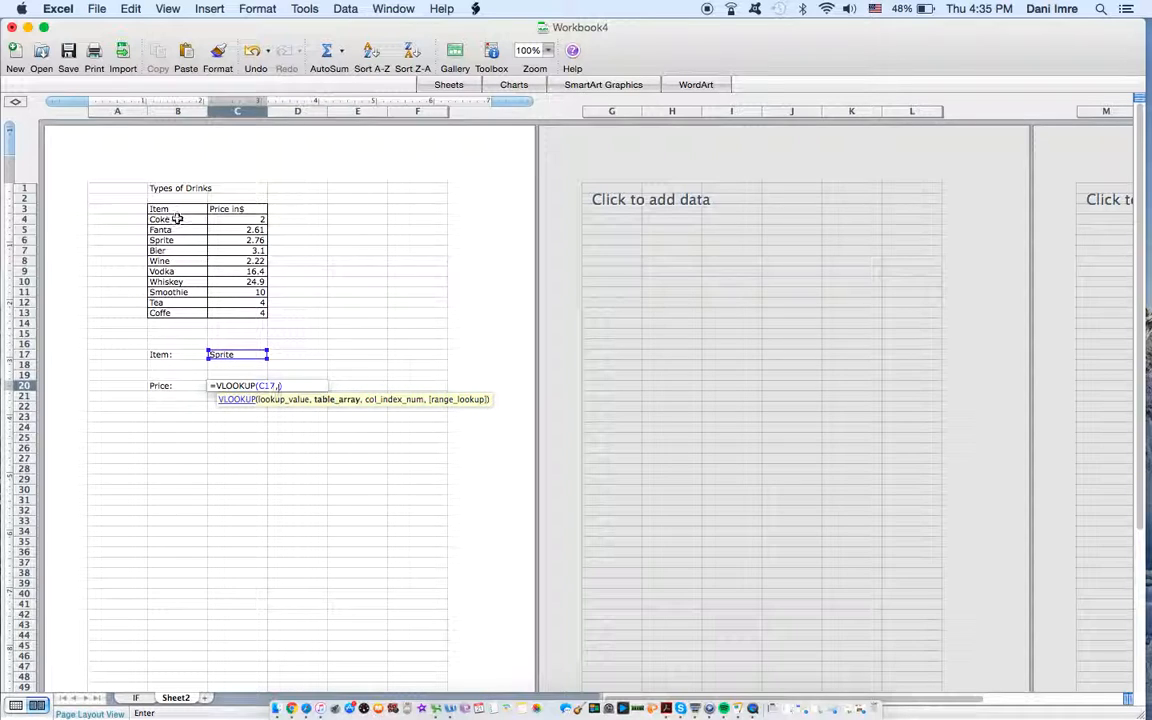
pyautogui.moveTo(177, 219); pyautogui.dragTo(232, 312)
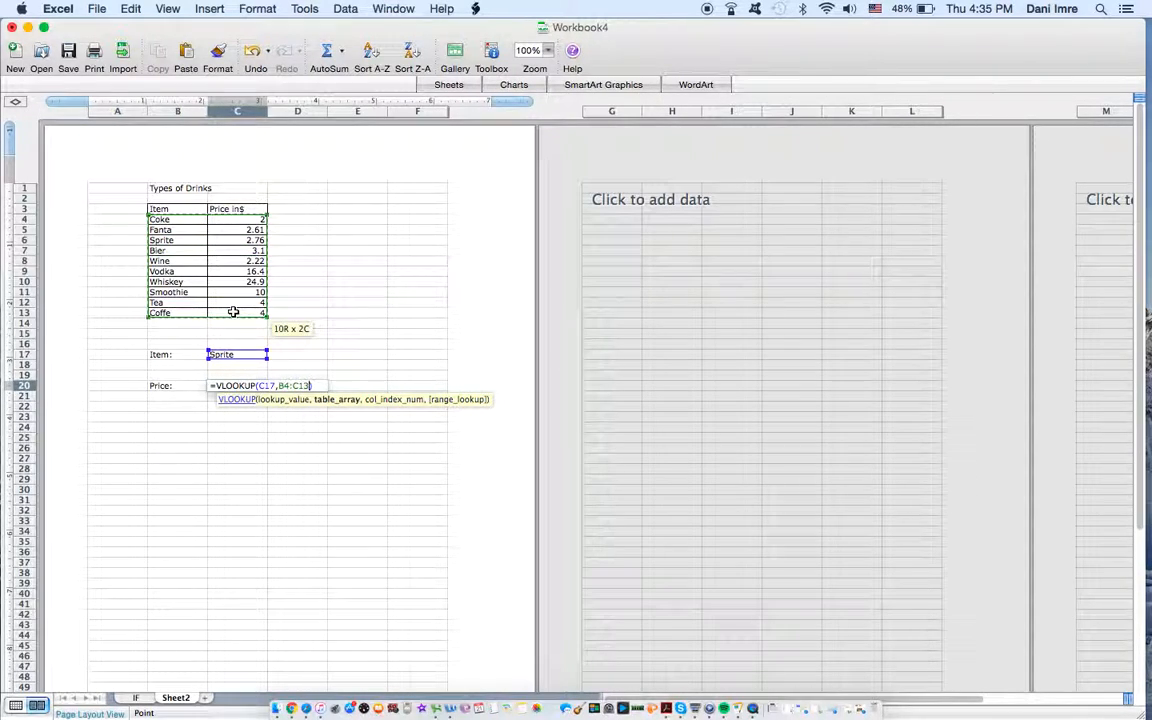
pyautogui.write(',')
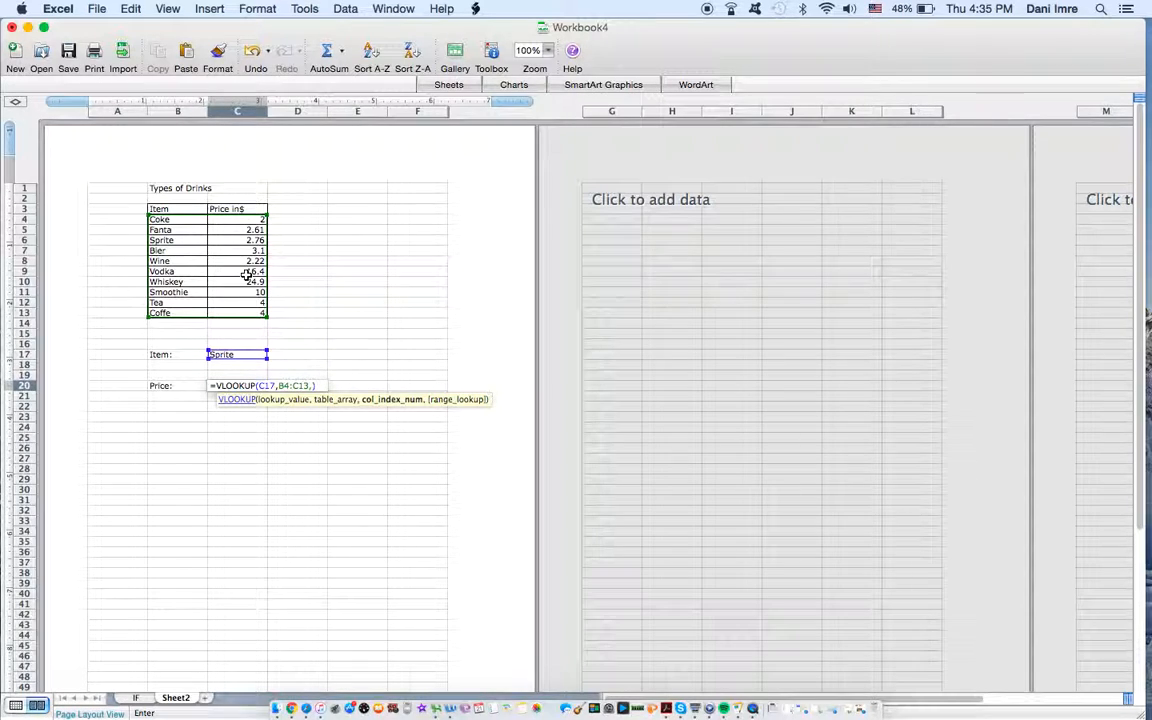
# Step: Complete the VLOOKUP formula in C20 with column index 2 and FALSE as the range lookup
pyautogui.write(')')
pyautogui.write('2')
pyautogui.write(',')
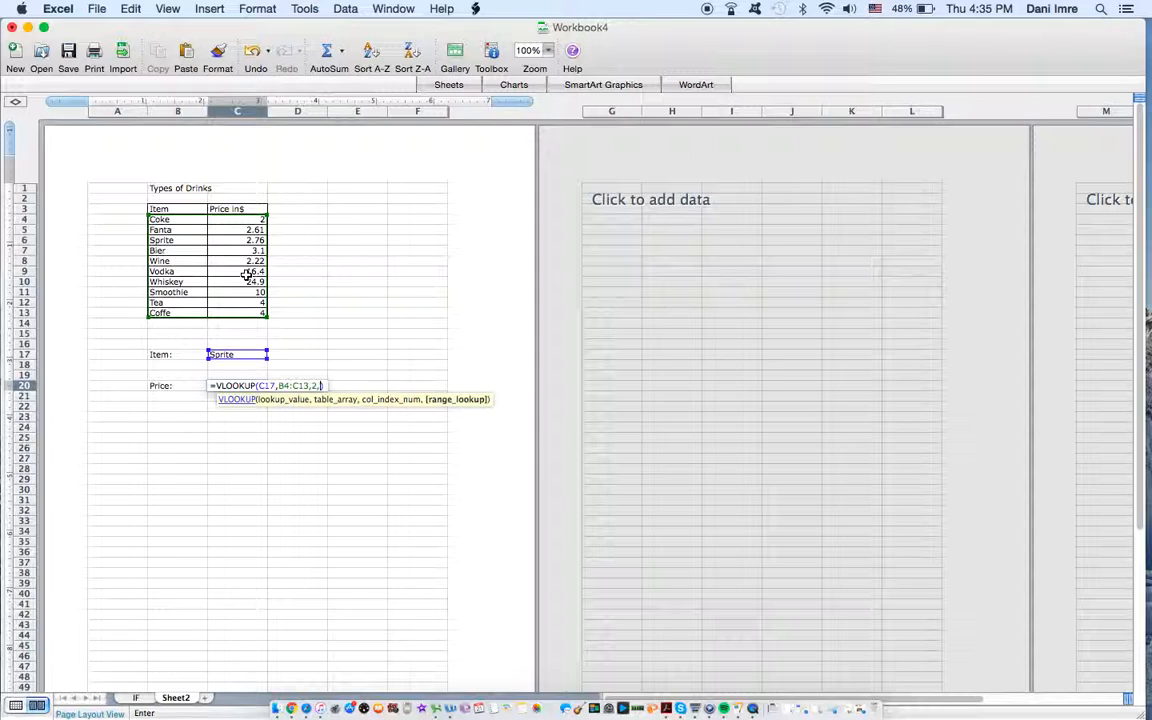
pyautogui.write('f')
pyautogui.write('FALSE)')
pyautogui.press('Return')
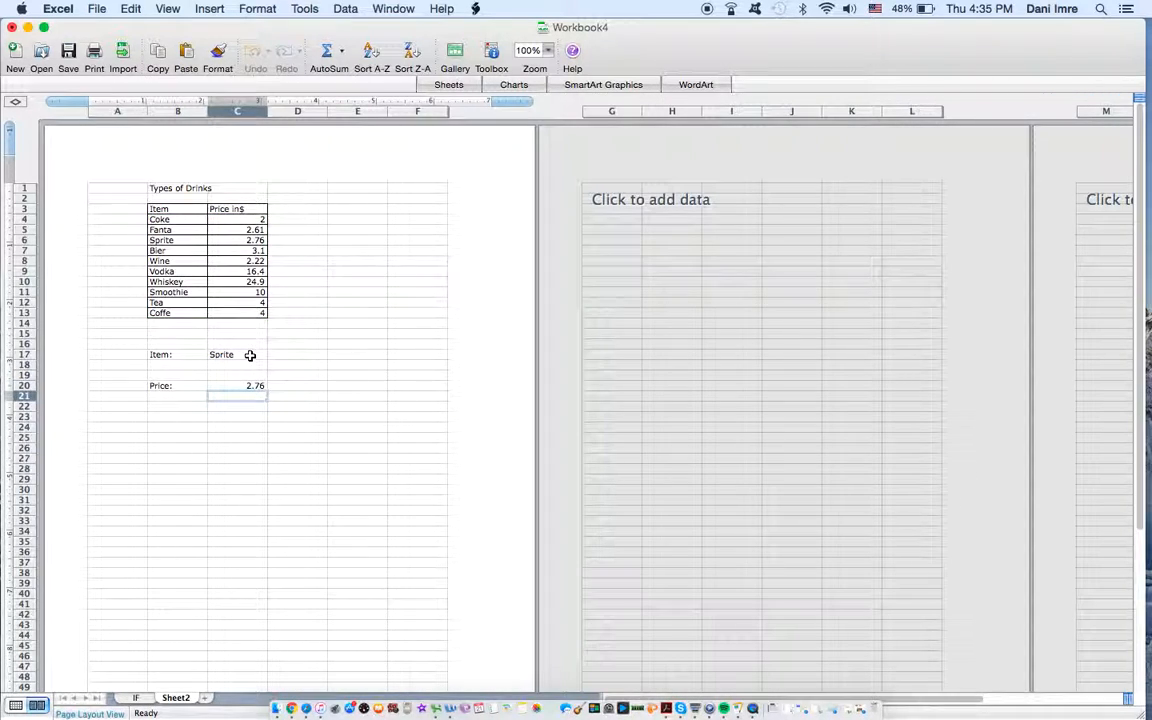
# Step: Test the price lookup by choosing Vodka and then Tea as the item in C17
pyautogui.click(250, 355)
pyautogui.click(275, 356)
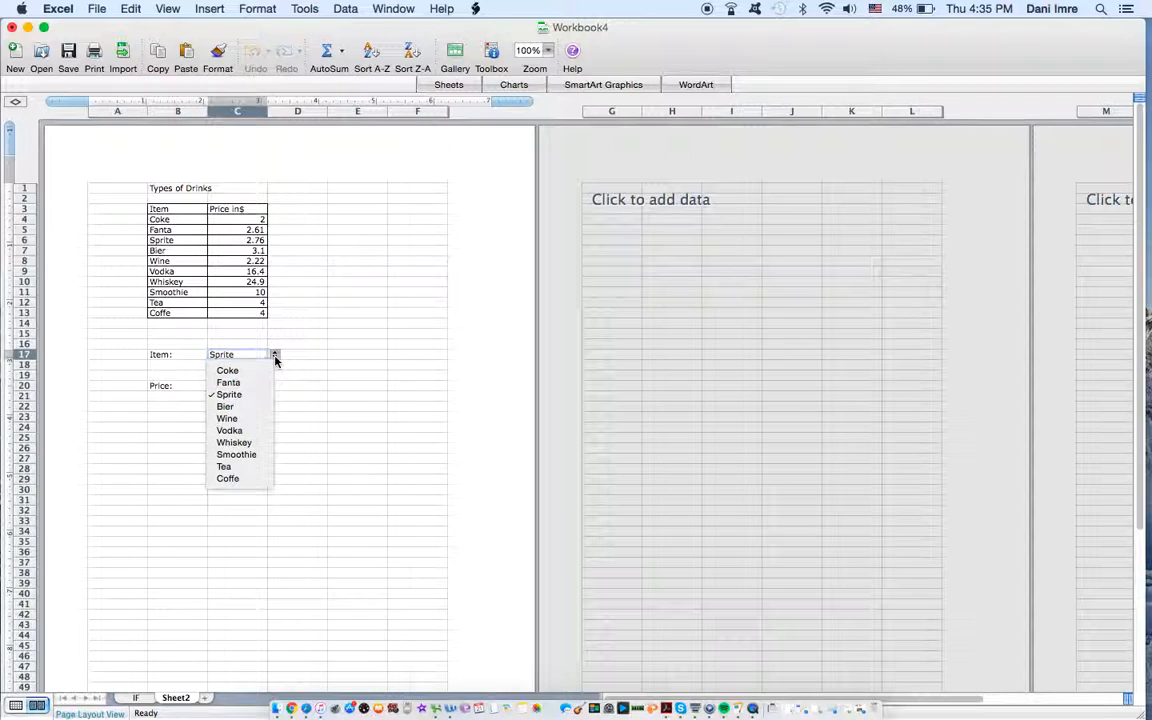
pyautogui.click(249, 431)
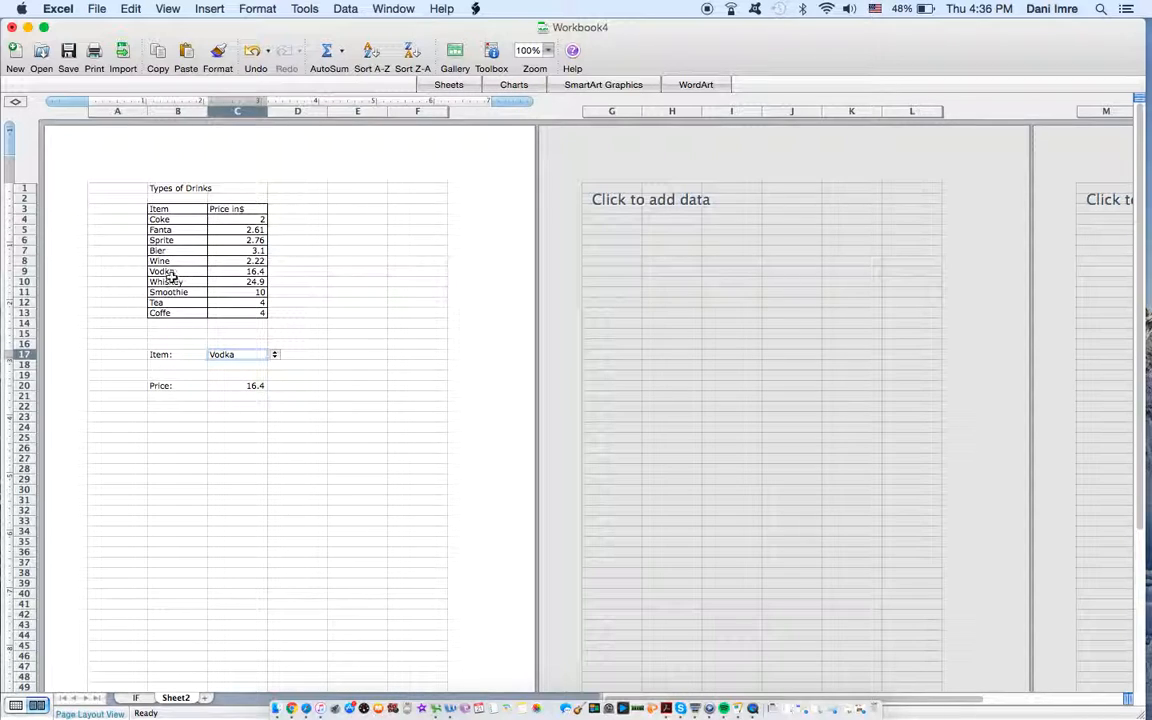
pyautogui.click(275, 357)
pyautogui.click(245, 466)
pyautogui.scroll(-20, 303, 456)
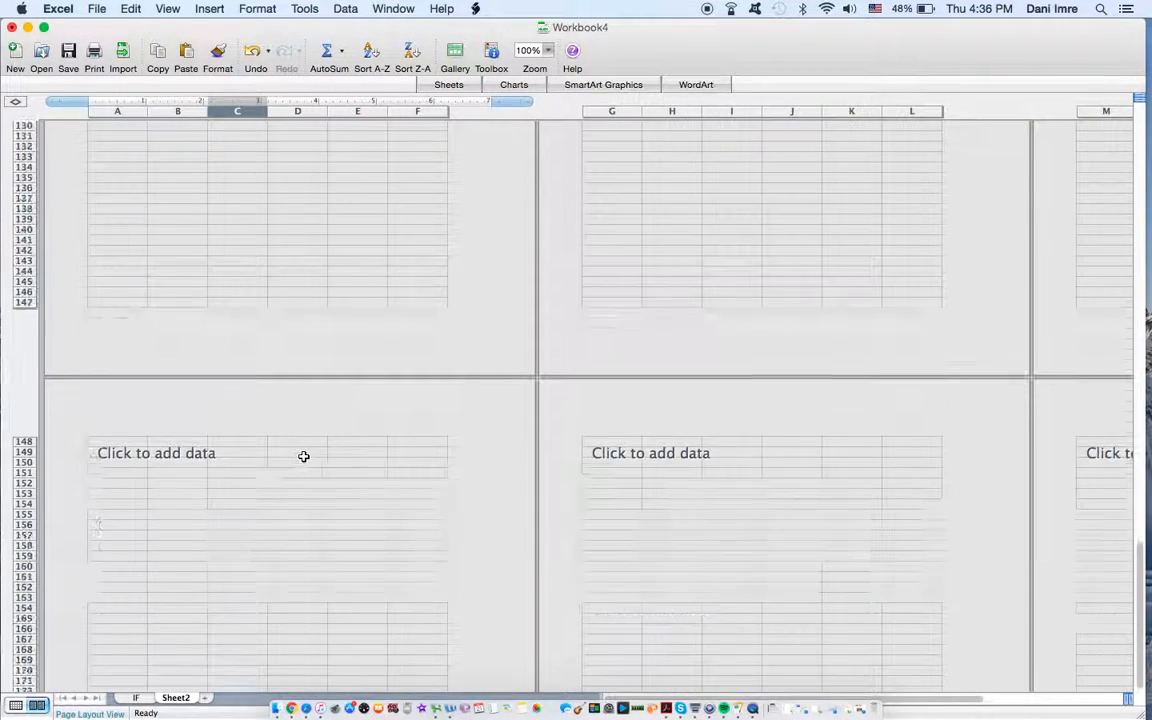
pyautogui.scroll(-20, 303, 456)
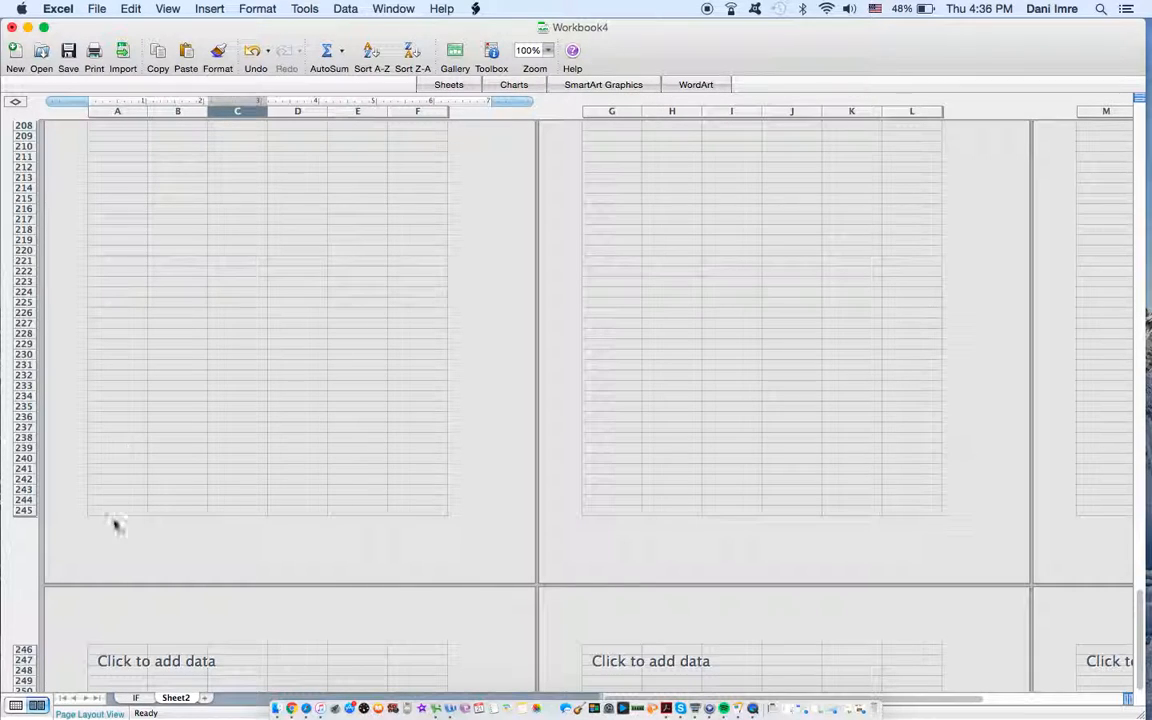
pyautogui.scroll(20, 172, 528)
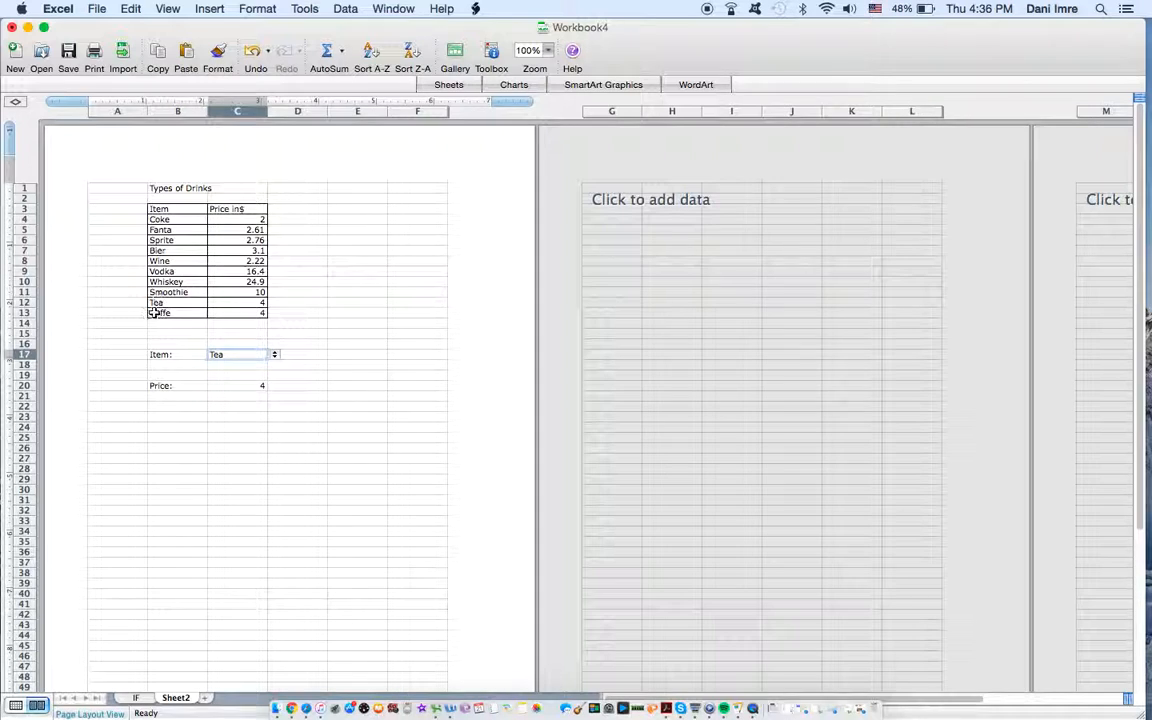
# Step: Choose Wine as the item in the C17 dropdown to test the price lookup again
pyautogui.click(277, 357)
pyautogui.click(260, 357)
pyautogui.click(274, 355)
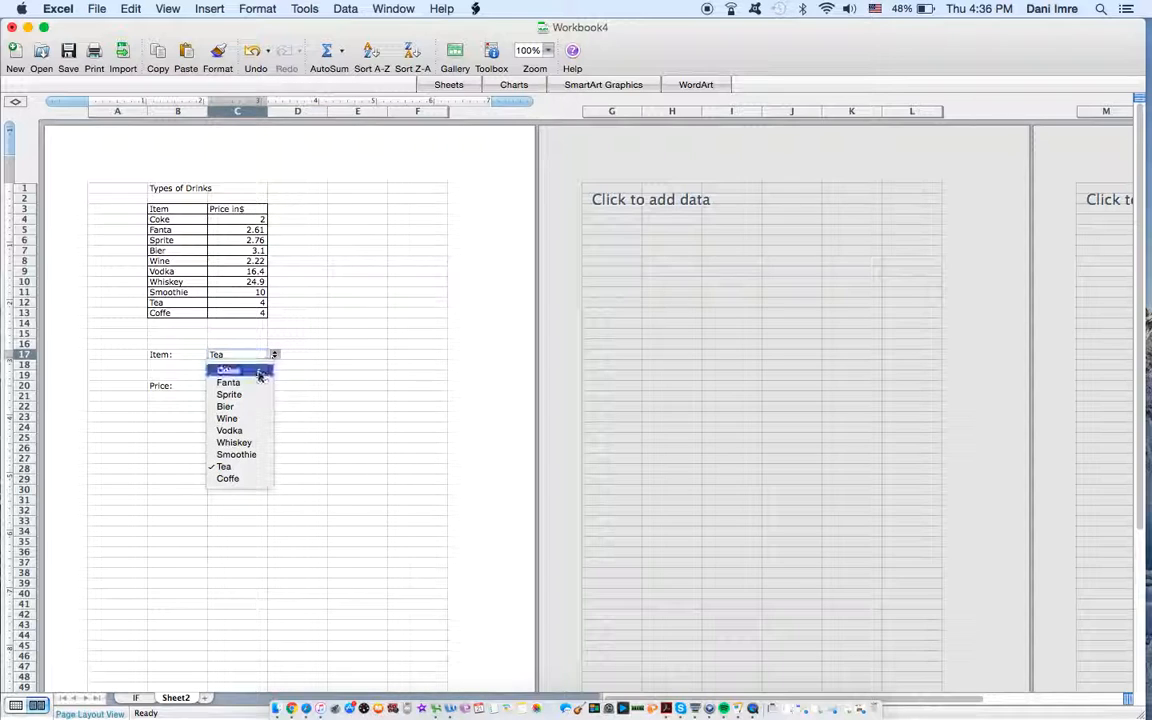
pyautogui.click(228, 418)
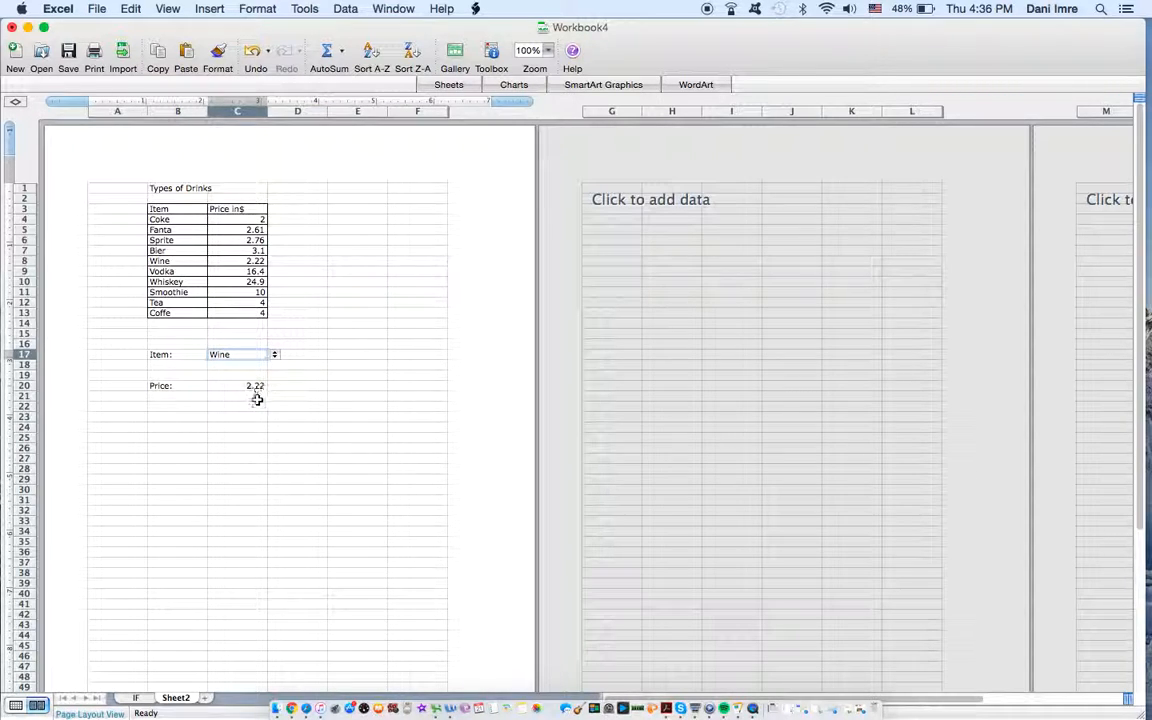
pyautogui.scroll(-10, 260, 463)
pyautogui.scroll(10, 259, 460)
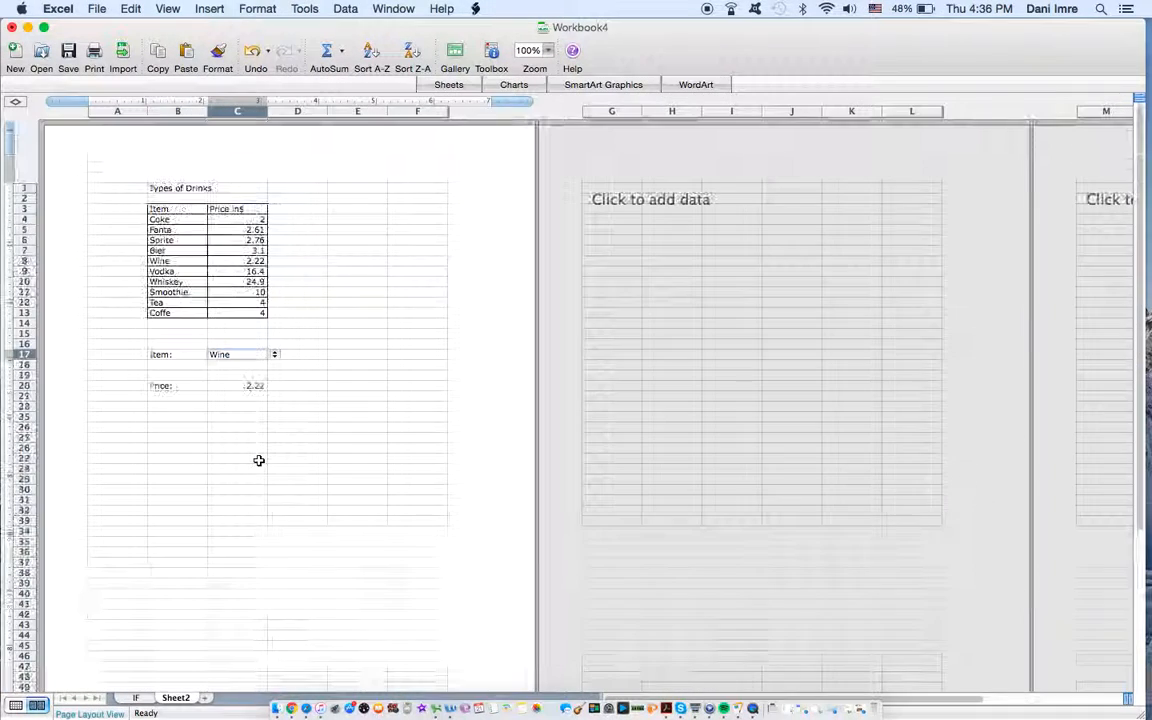